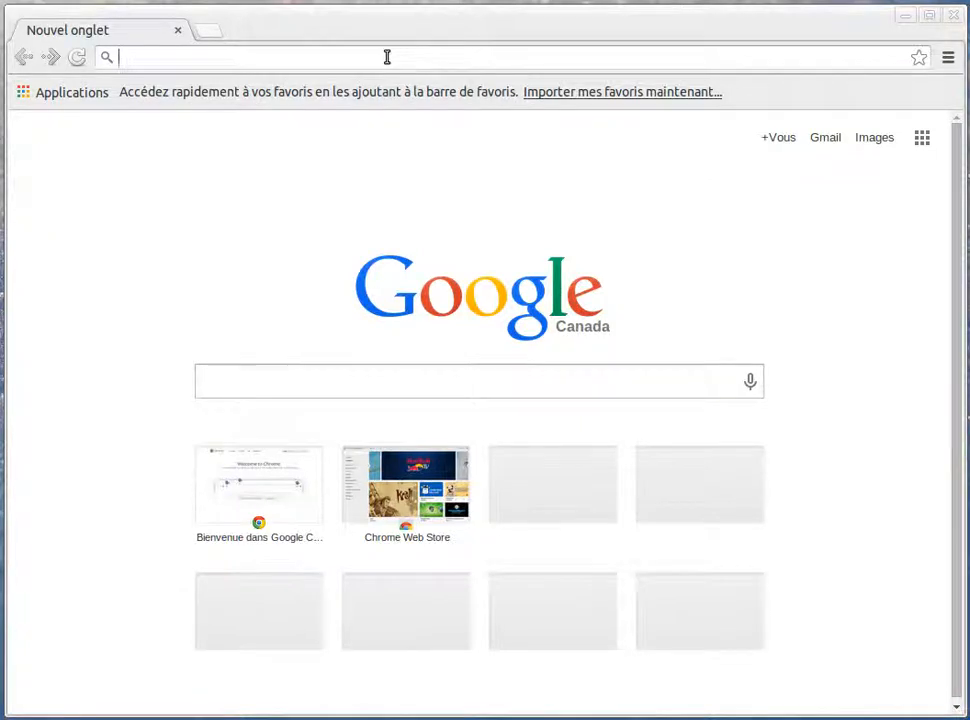
Open the device's web interface at 192.168.1.20, proceeding despite the untrusted certificate and declining translation of the login page
type("192.168.1.20")
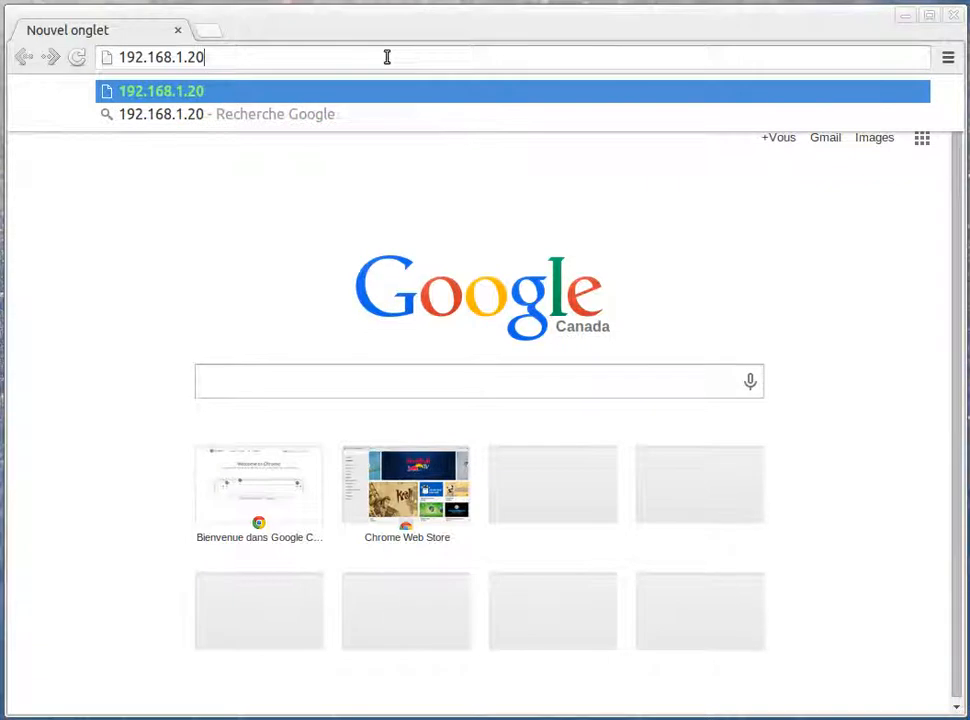
key("Return")
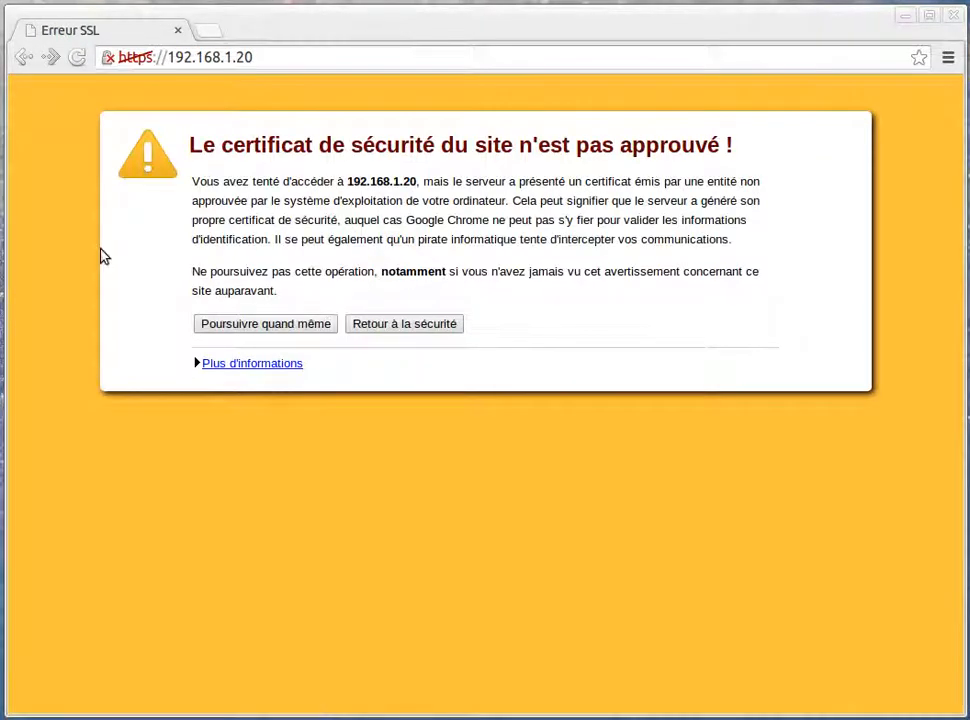
left_click(255, 324)
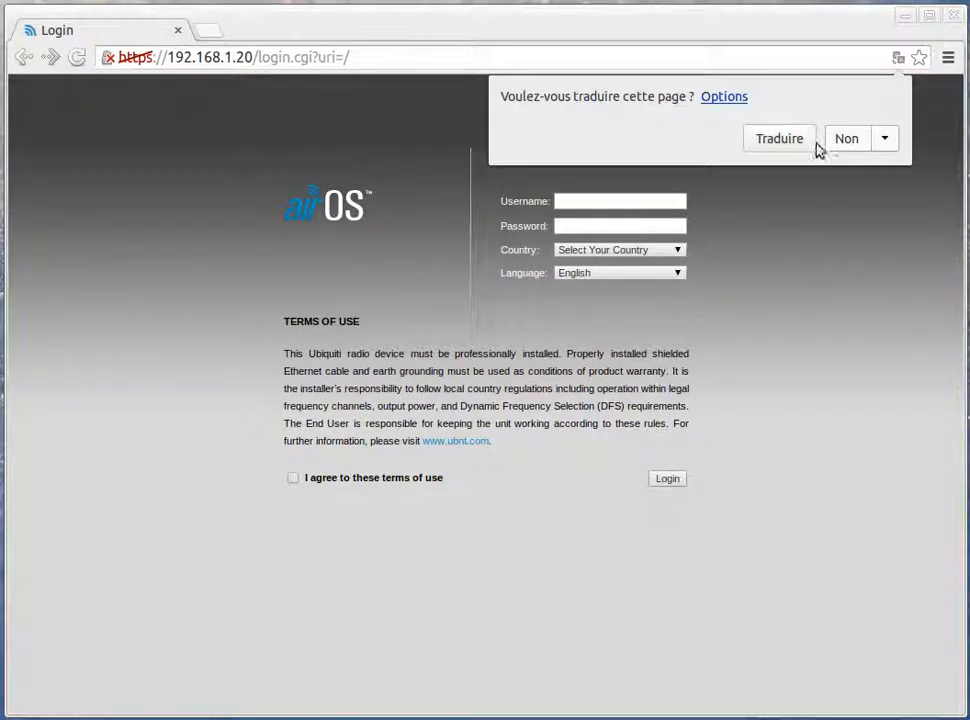
left_click(847, 139)
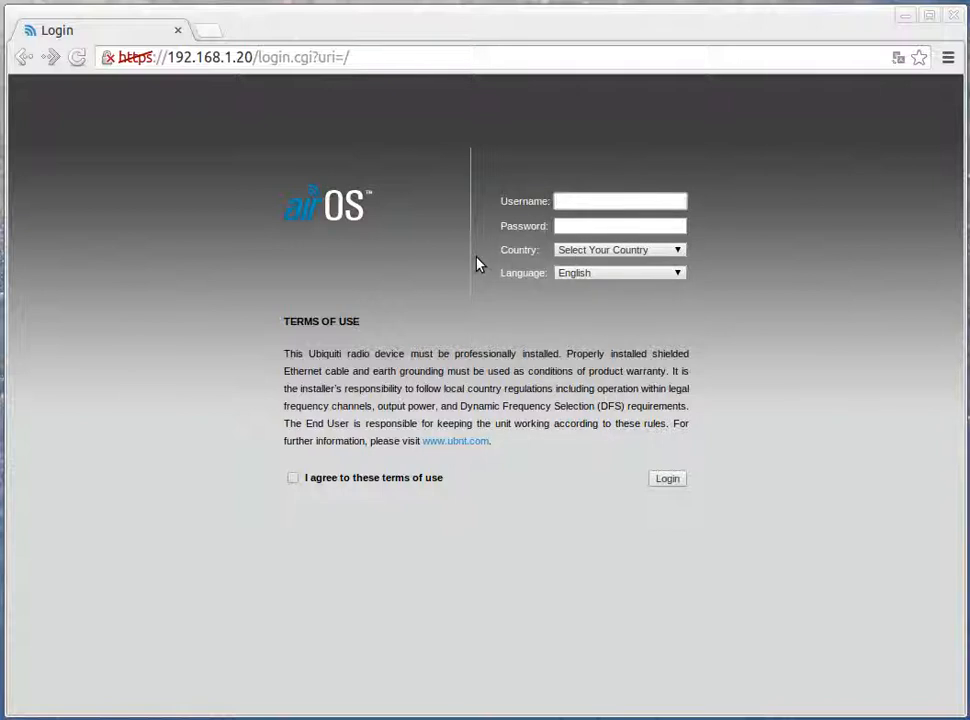
Log in with the username and account password, choosing Canada as the country and agreeing to the terms of use, and decline page translation
type("ubnt")
key("Tab")
type("ubnt")
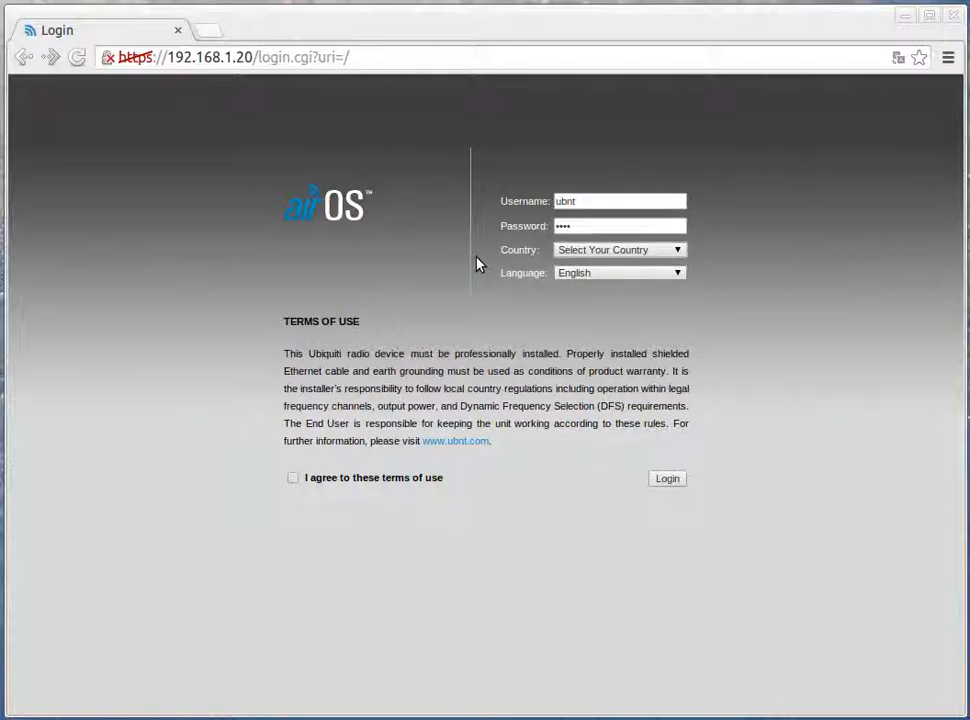
type("can")
key("Tab")
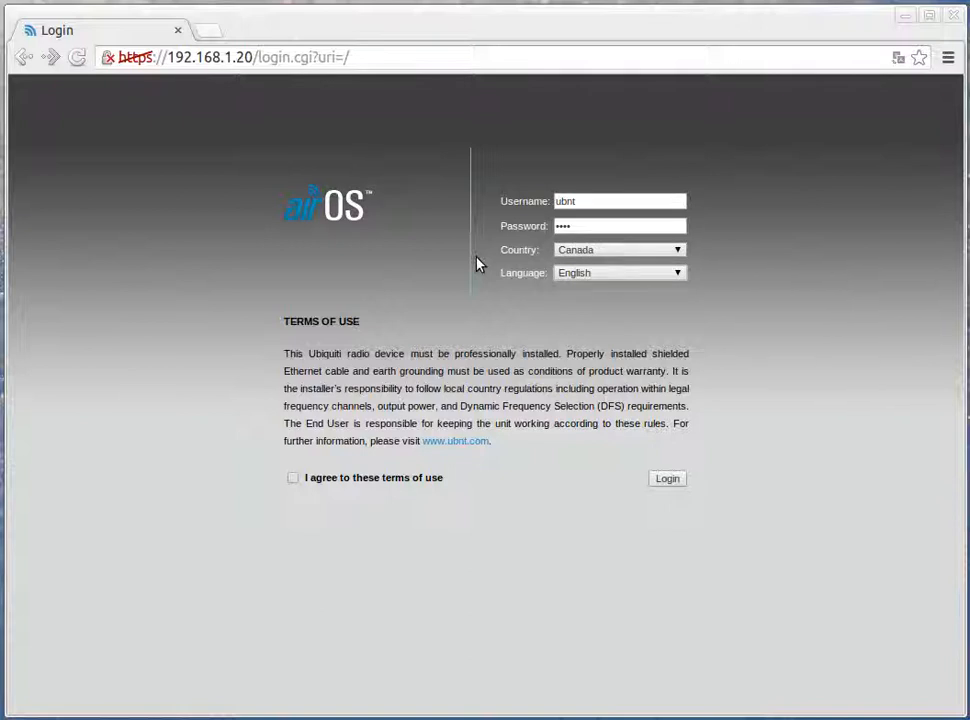
left_click(292, 478)
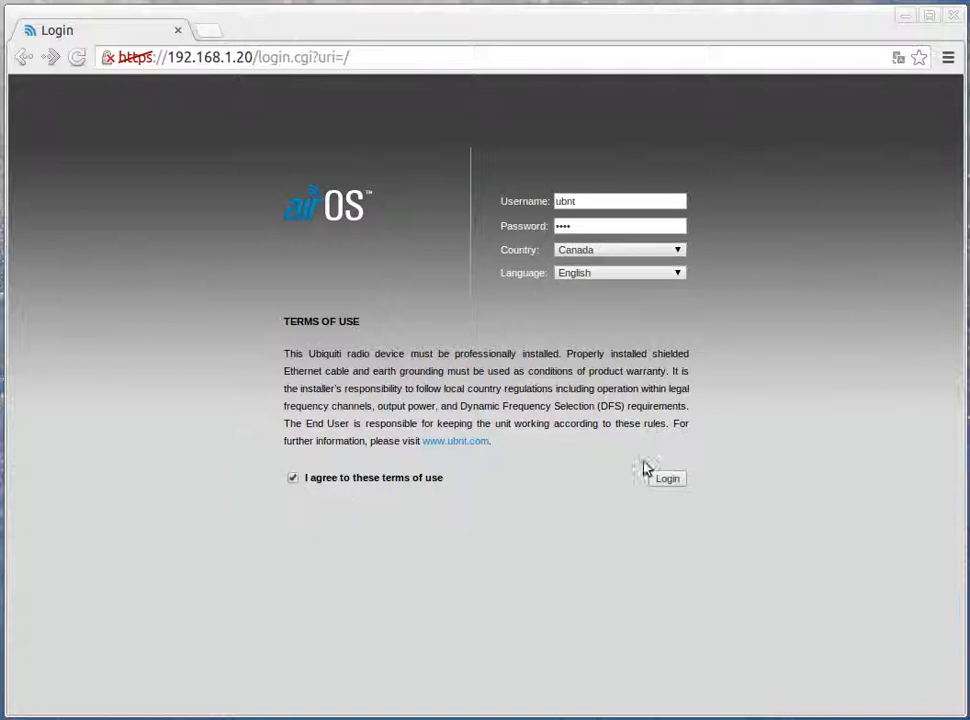
left_click(669, 483)
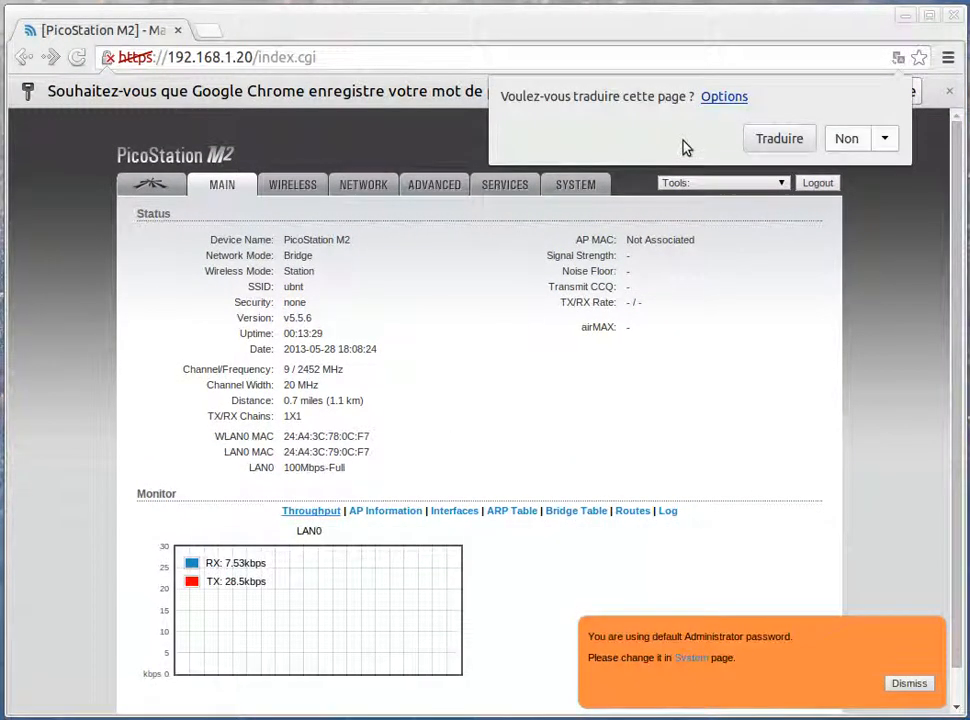
left_click(886, 140)
left_click(855, 172)
Open the reseaulibre.ca website in a new browser tab
left_click(349, 57)
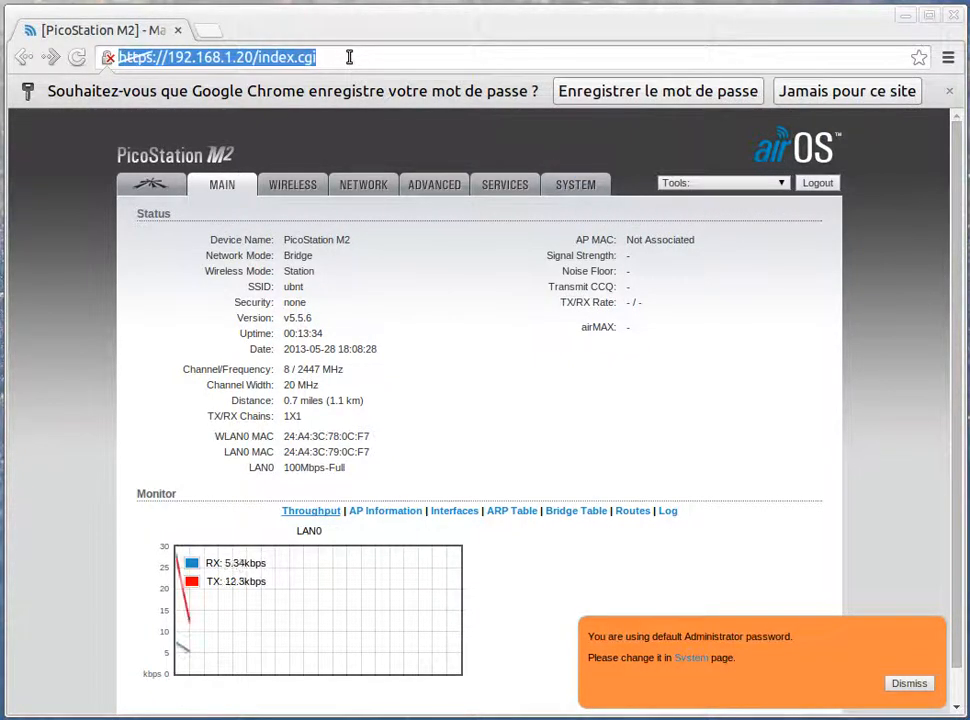
key("ctrl+t")
type("reseaub")
key("BackSpace")
type("libre.ca")
key("Return")
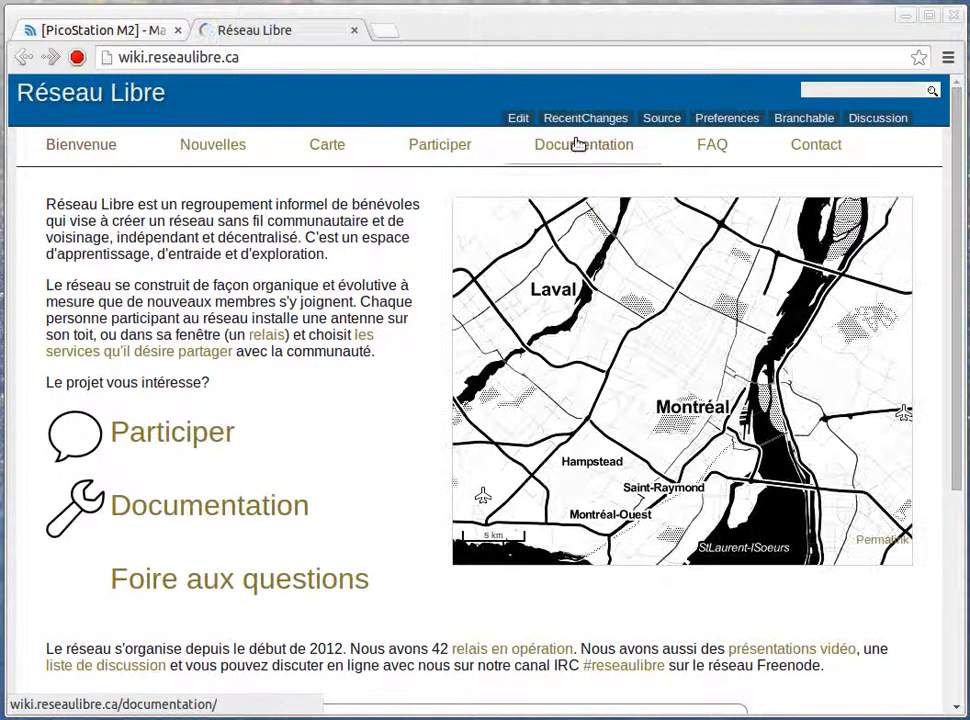
Go to the wiki's documentation and open the guide "Installation et configuration logicielle d'un relais"
left_click(579, 146)
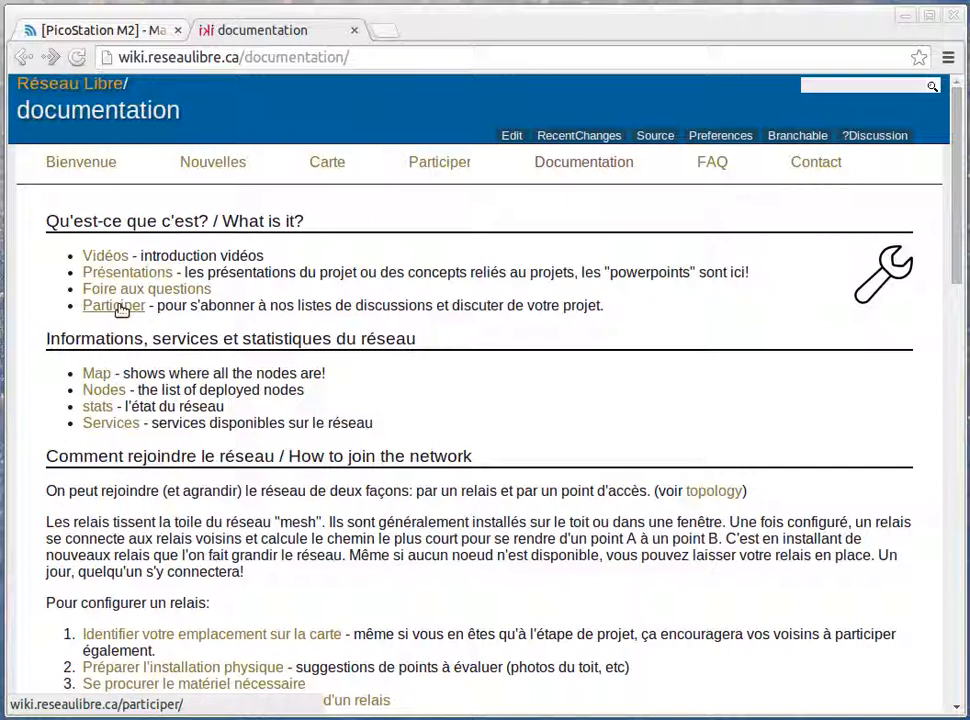
scroll(110, 430, "down", 3)
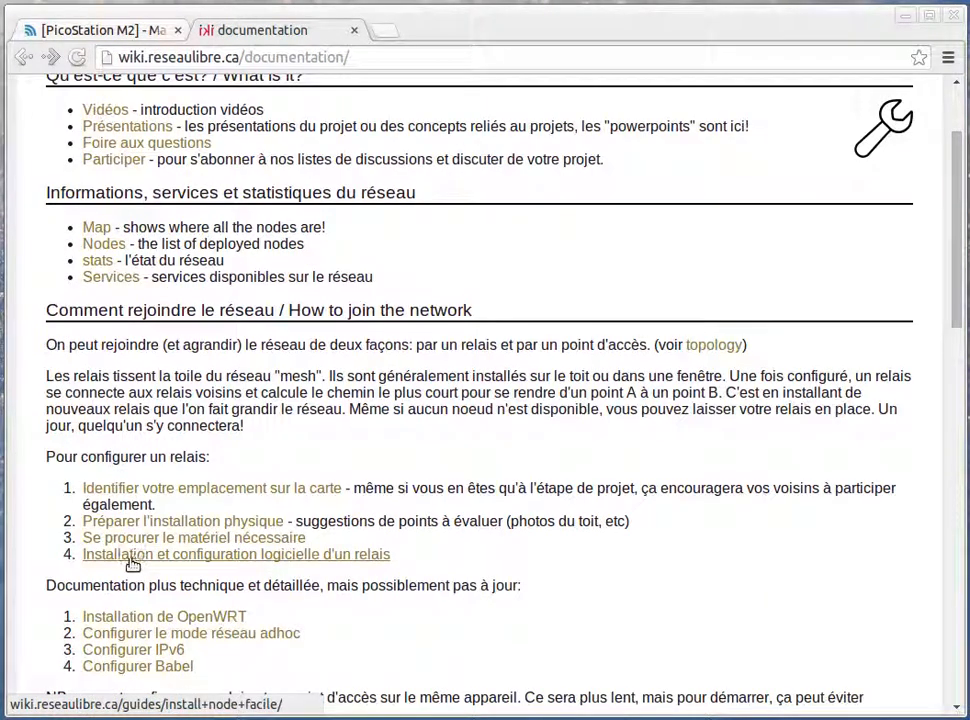
left_click(212, 559)
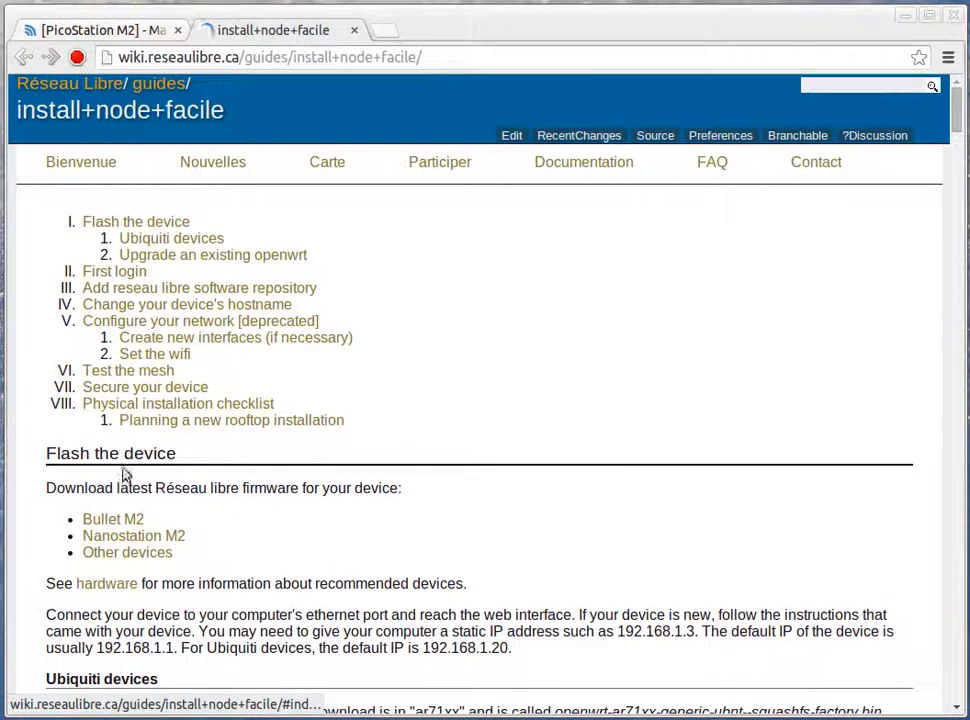
Download the Bullet M2 firmware from the guide and show the downloaded file in its folder
left_click(118, 519)
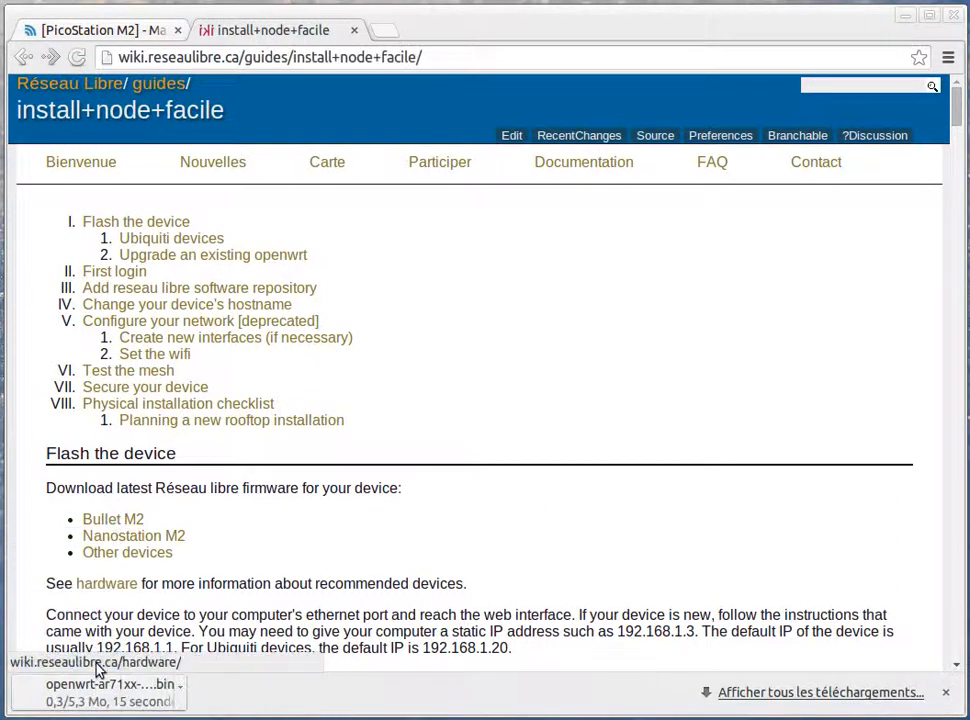
left_click(194, 686)
left_click(247, 632)
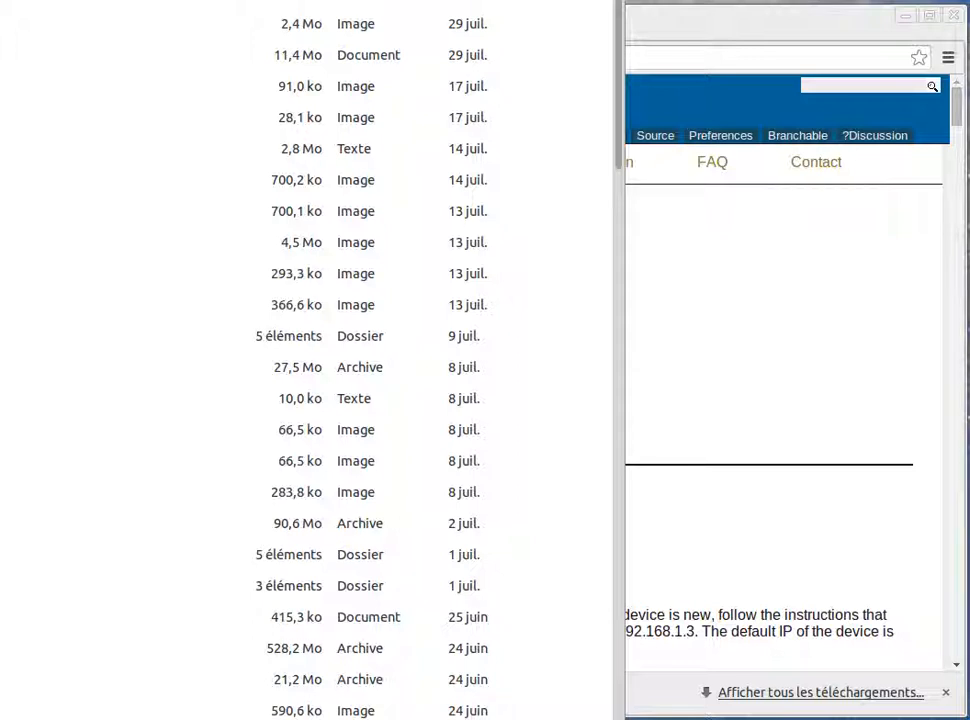
Paste the downloaded firmware's path into the browser's address field and examine the full file name
left_click(795, 201)
left_click(502, 58)
type("/home/nicolas/Downloads/openwrt-ar71xx-generic-ubnt-bullet-m-squashfs-factory.bin")
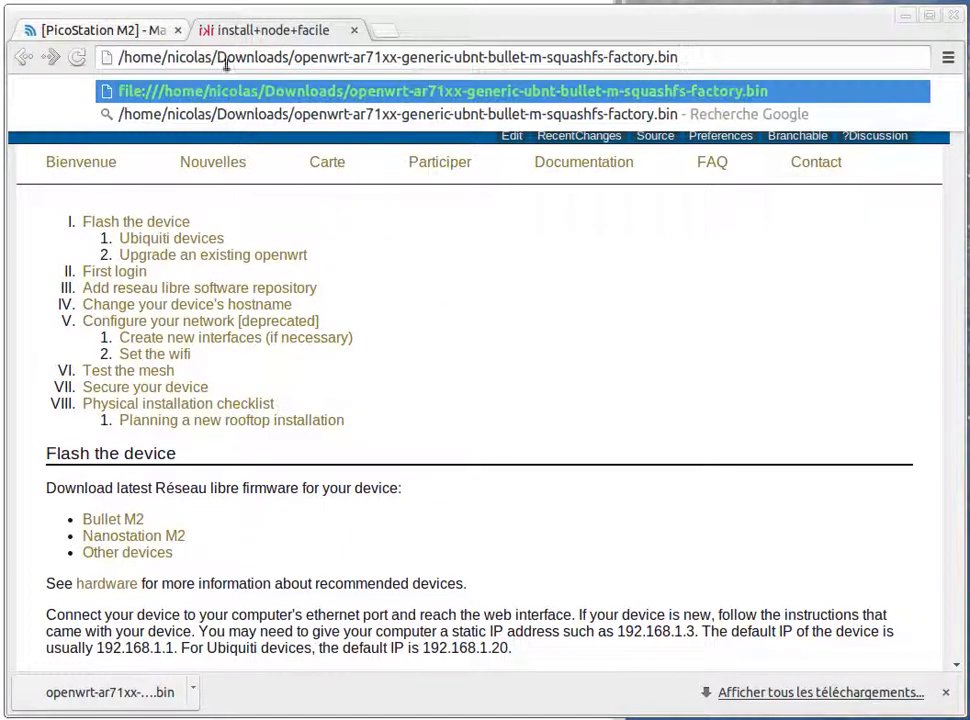
left_click_drag(293, 57, 699, 58)
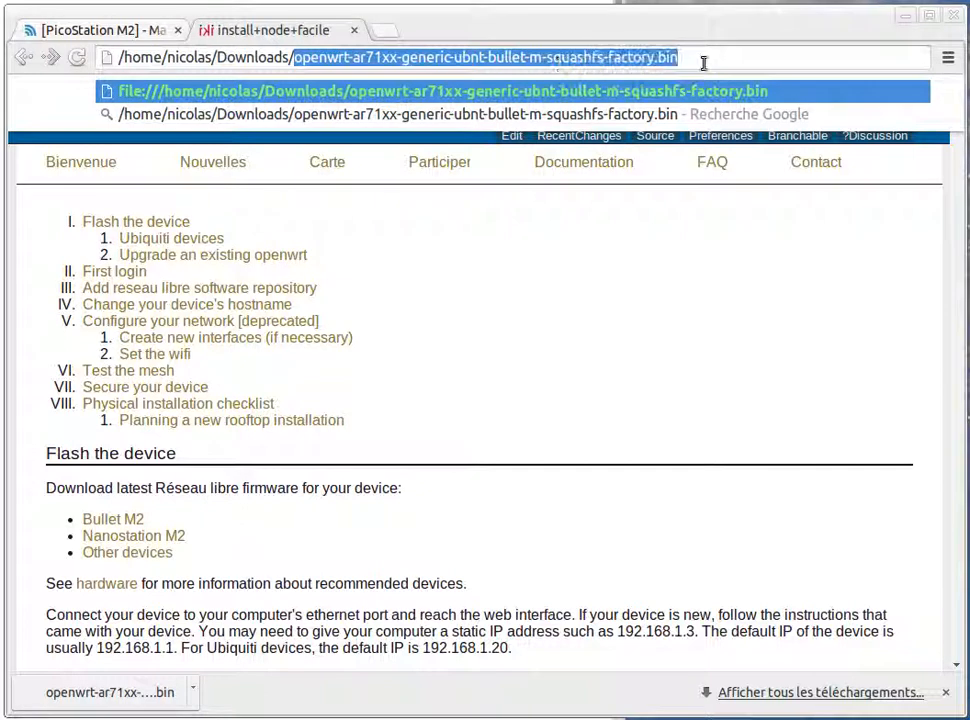
left_click(708, 58)
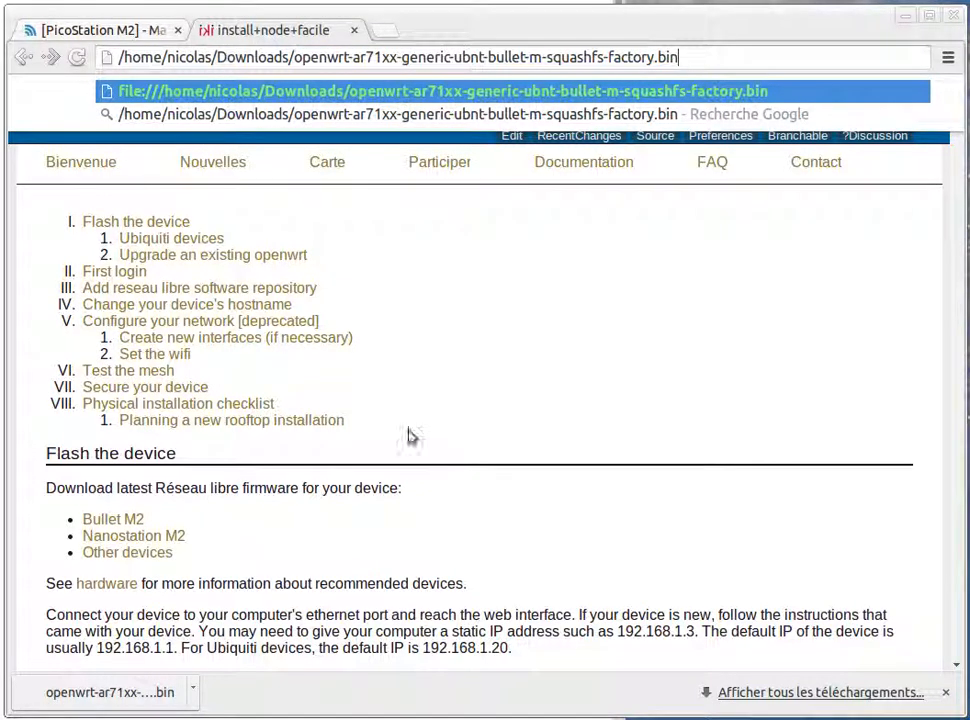
left_click(404, 226)
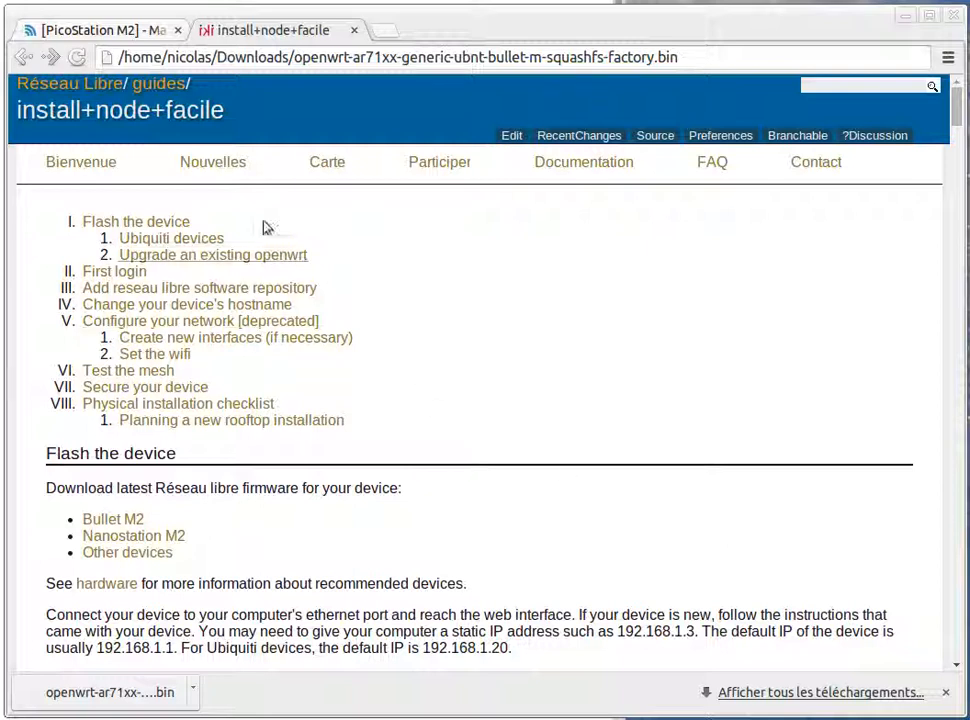
Upload openwrt-ar71xx-generic-ubnt-bullet-m-squashfs-factory.bin as the new firmware in the PicoStation M2's system settings
left_click(128, 36)
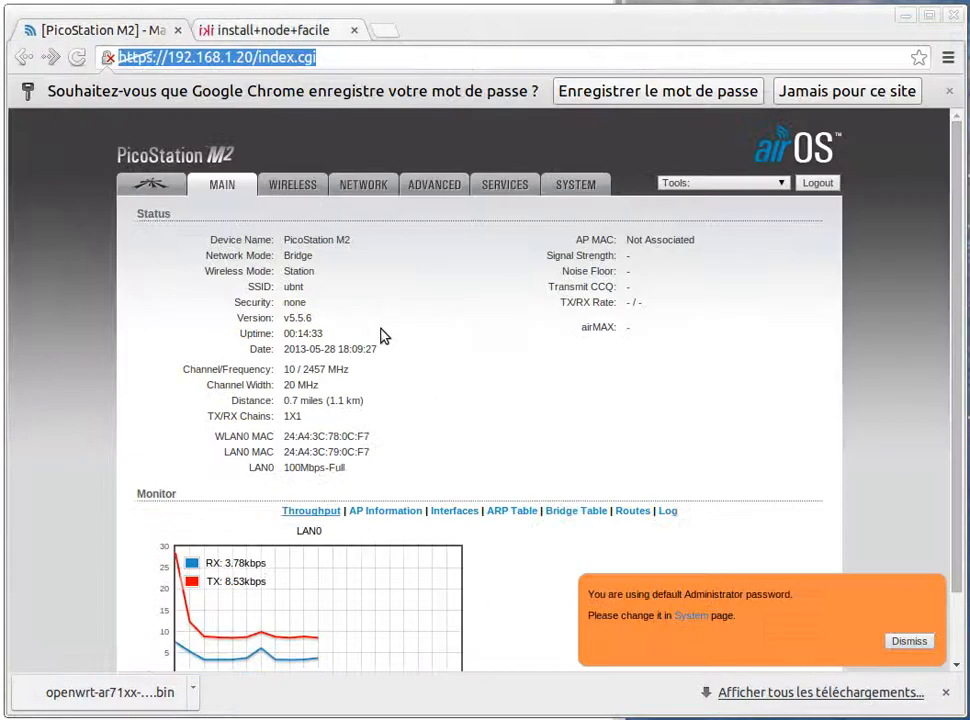
left_click(573, 185)
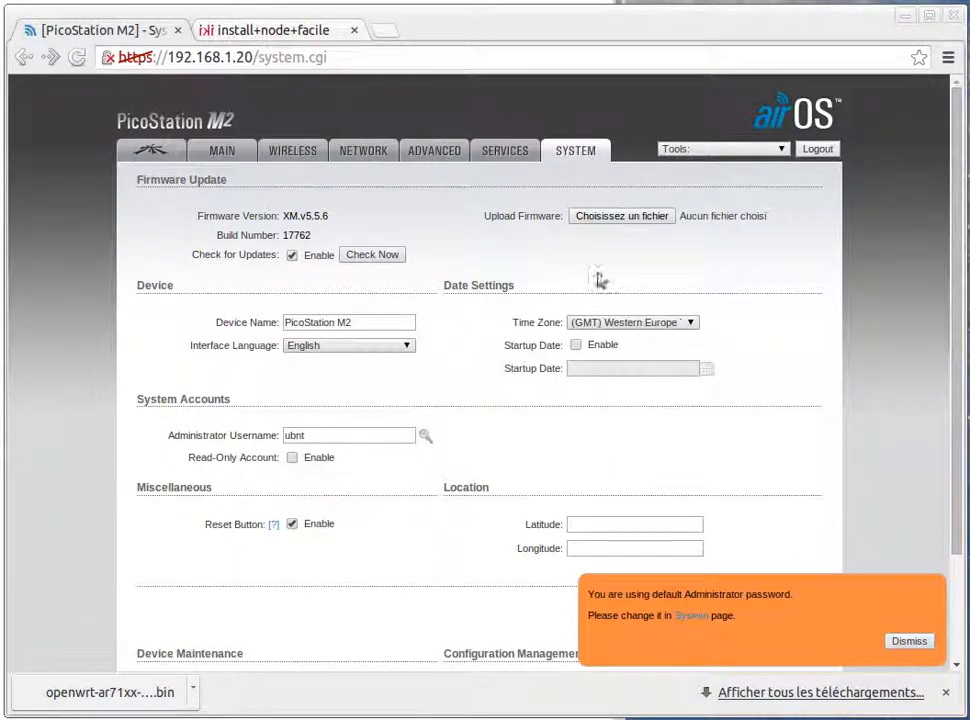
left_click(617, 218)
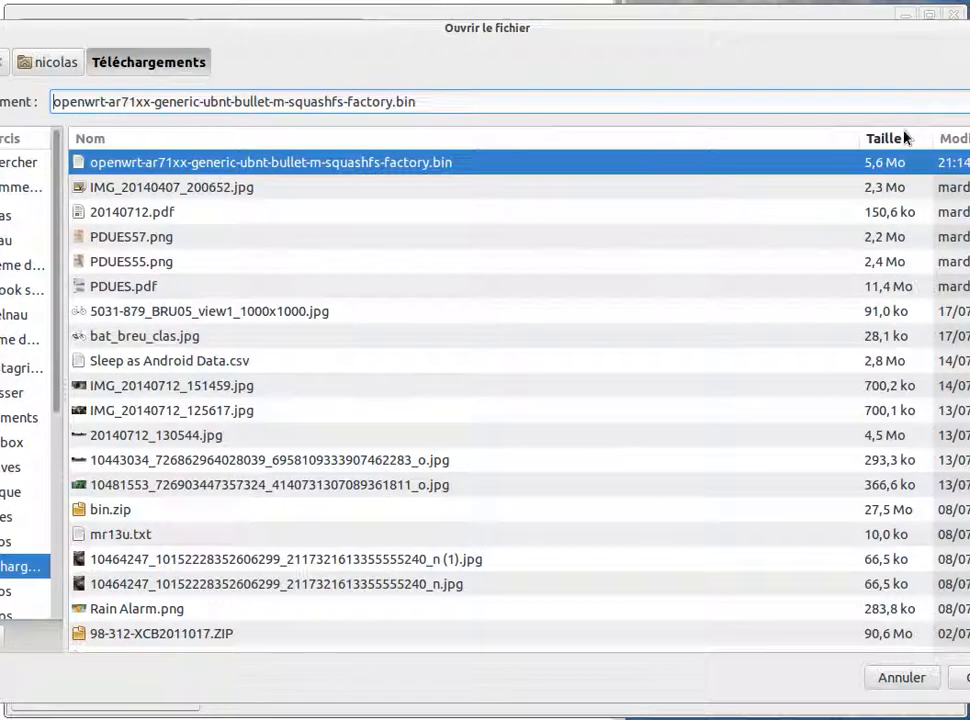
double_click(346, 163)
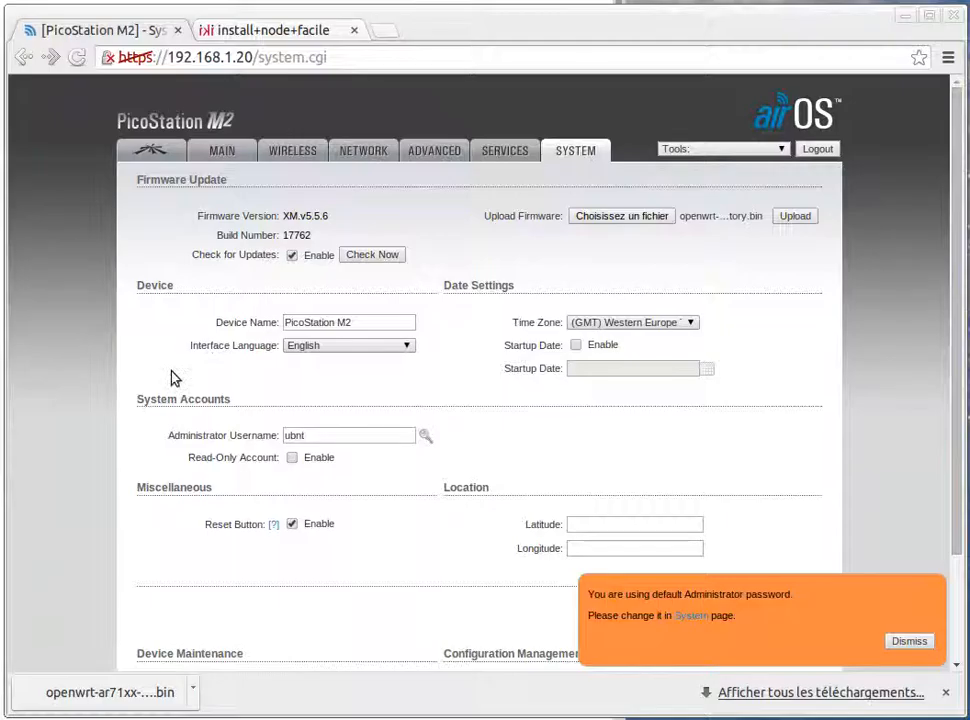
left_click(796, 217)
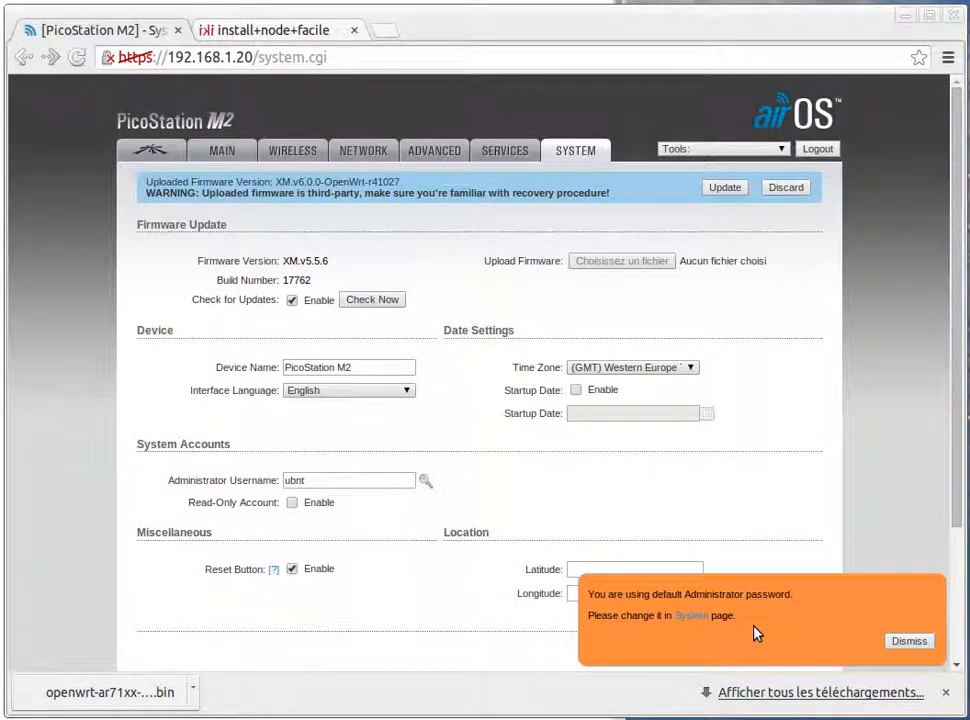
Review the third-party firmware warning and start updating the device with the uploaded OpenWrt firmware
left_click_drag(296, 193, 360, 196)
left_click(296, 195)
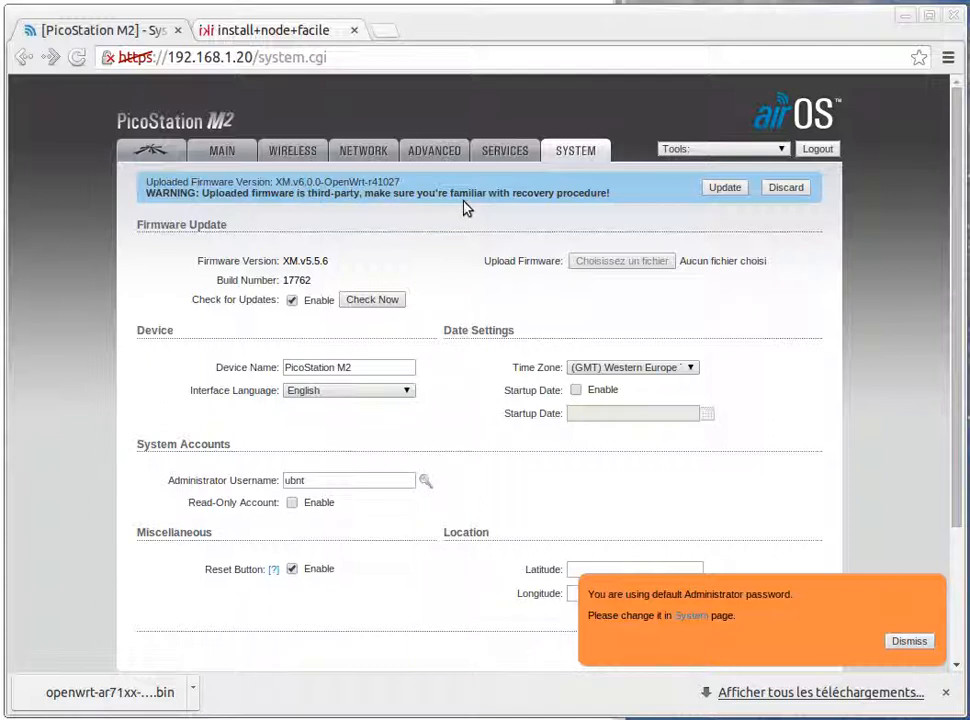
left_click(724, 188)
left_click_drag(260, 300, 421, 357)
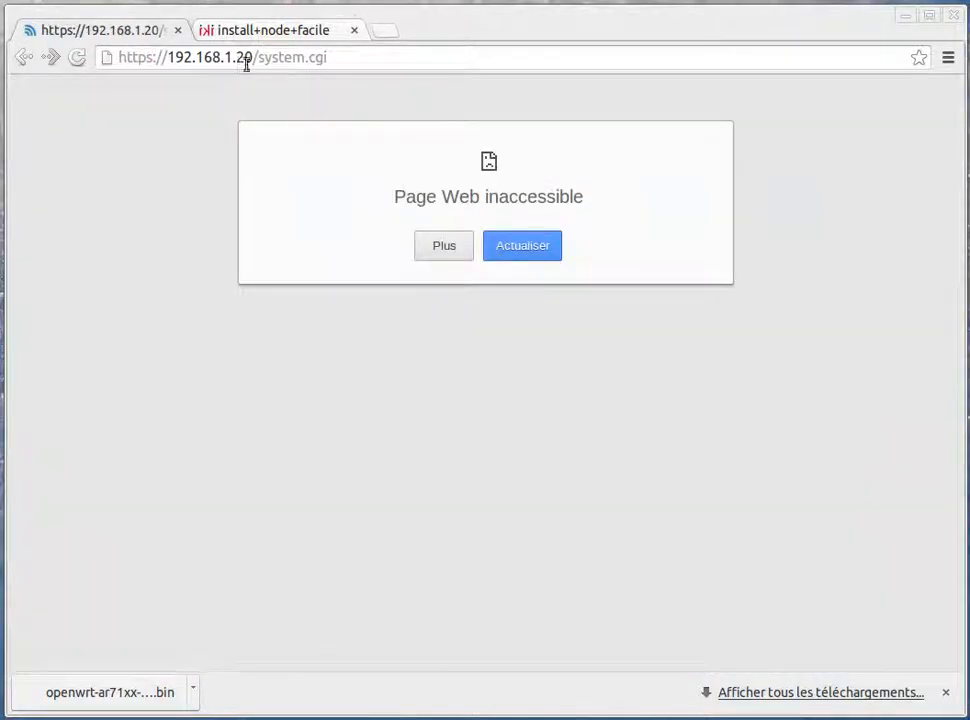
left_click_drag(237, 58, 428, 58)
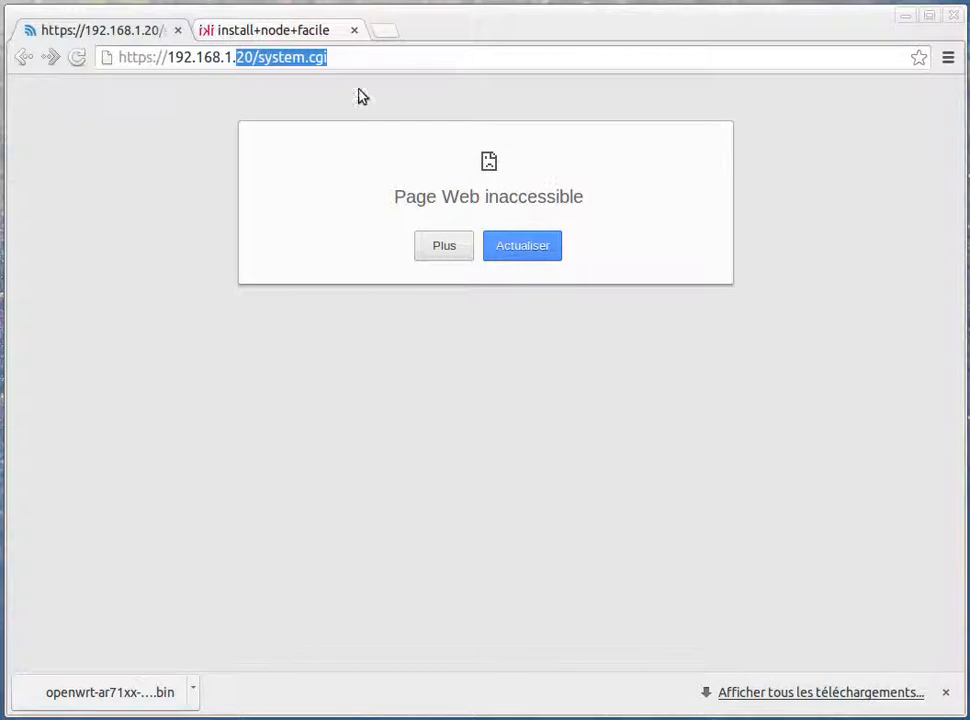
key("BackSpace")
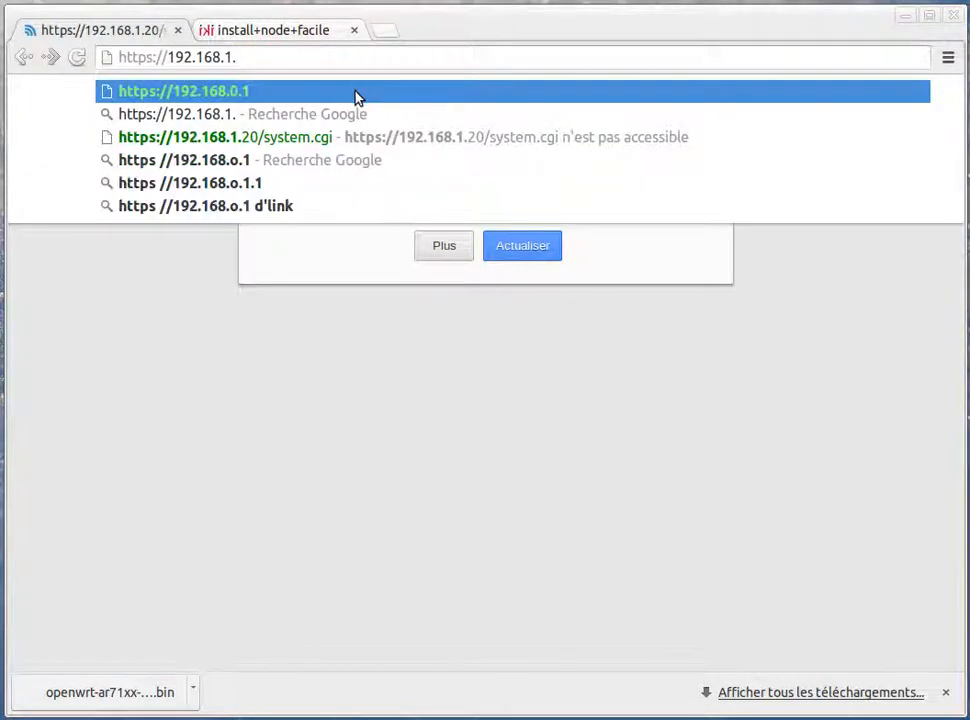
type("1")
key("Return")
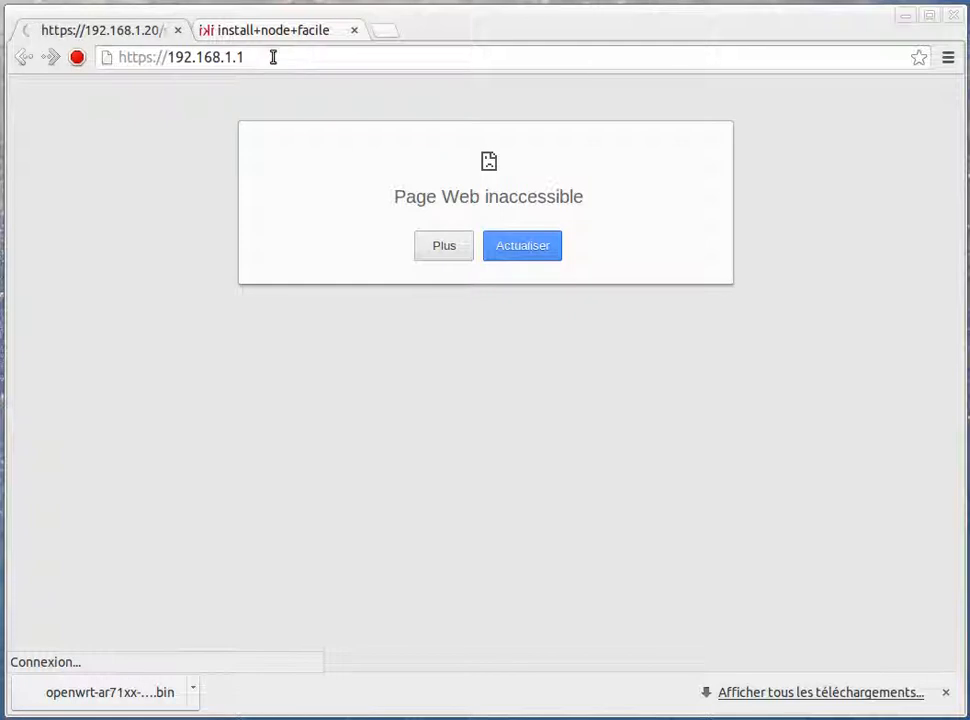
Switch to a terminal and try to connect to 192.168.1.1 with telnet
left_click_drag(273, 57, 172, 57)
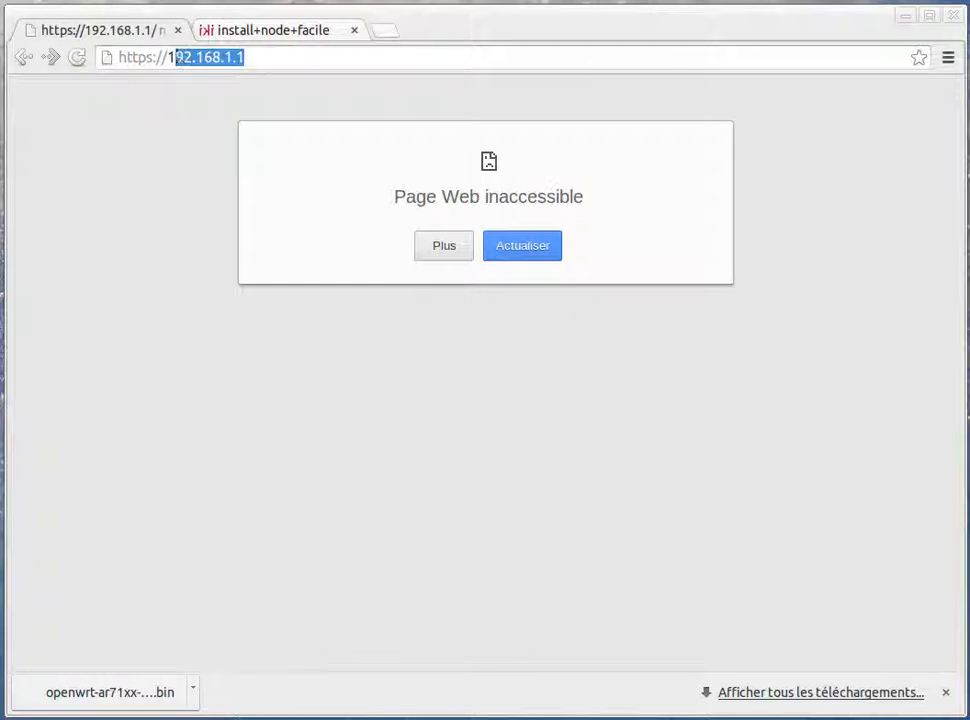
left_click(163, 112)
left_click_drag(0, 150, 311, 310)
key("Return")
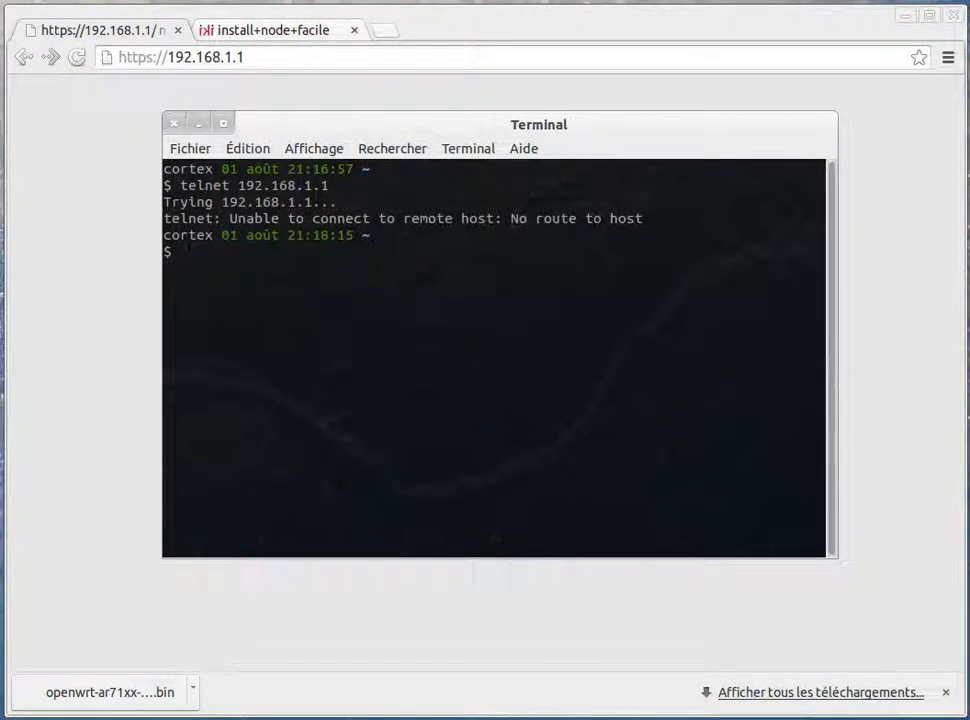
Check the system's network connection options and retry the telnet connection to 192.168.1.1
left_click(718, 0)
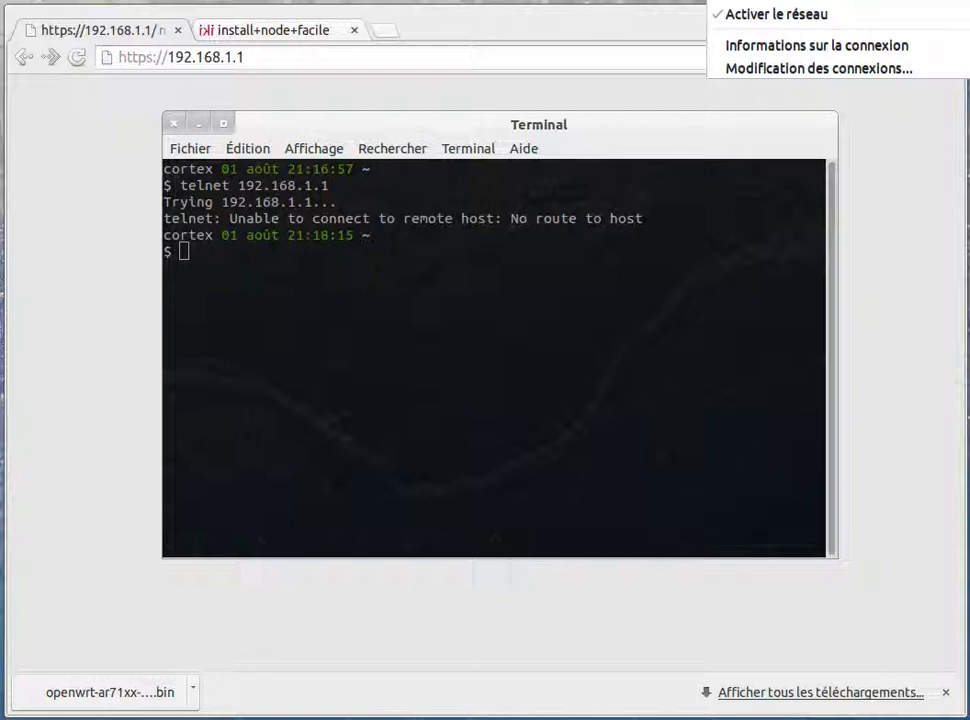
key("Escape")
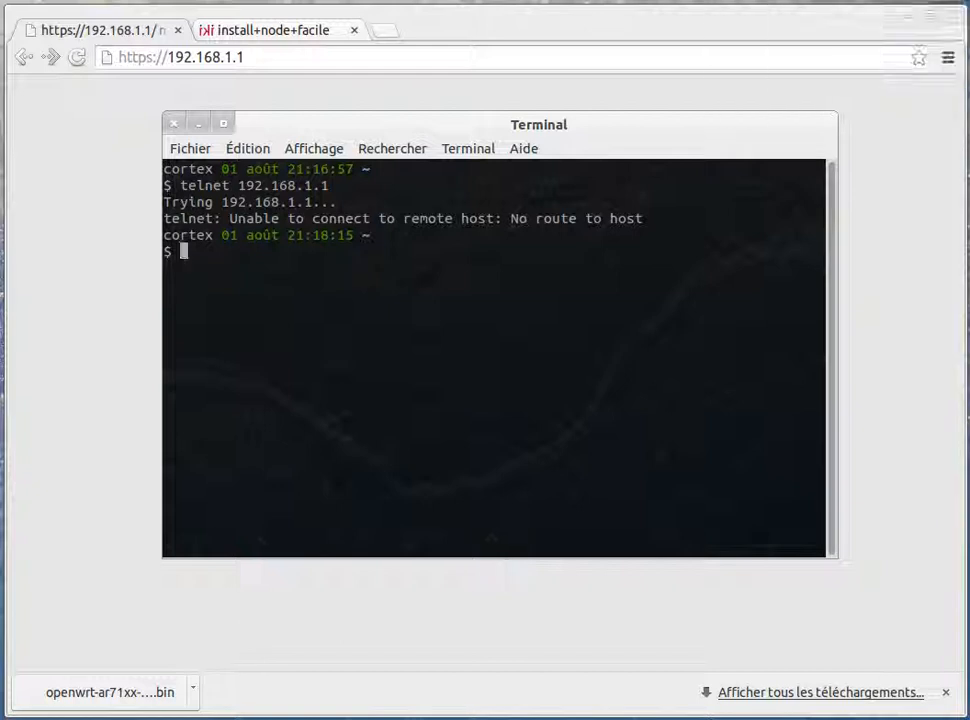
key("Up")
key("Return")
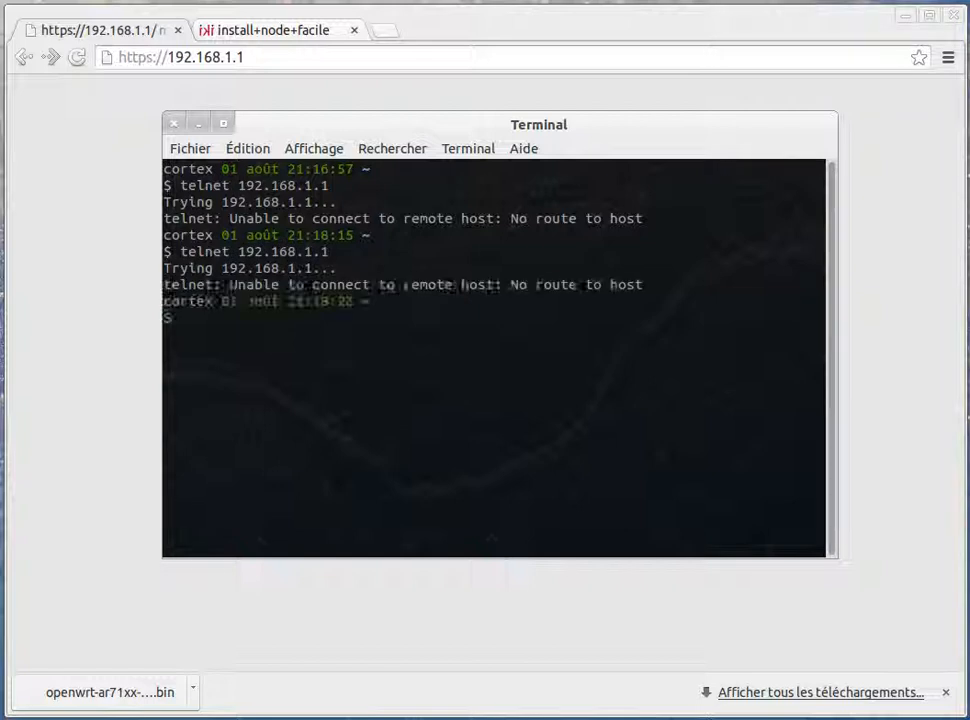
List the kernel routing table with route -n and check its 192.168.1.0 entry, then list it once more
type("tfconf")
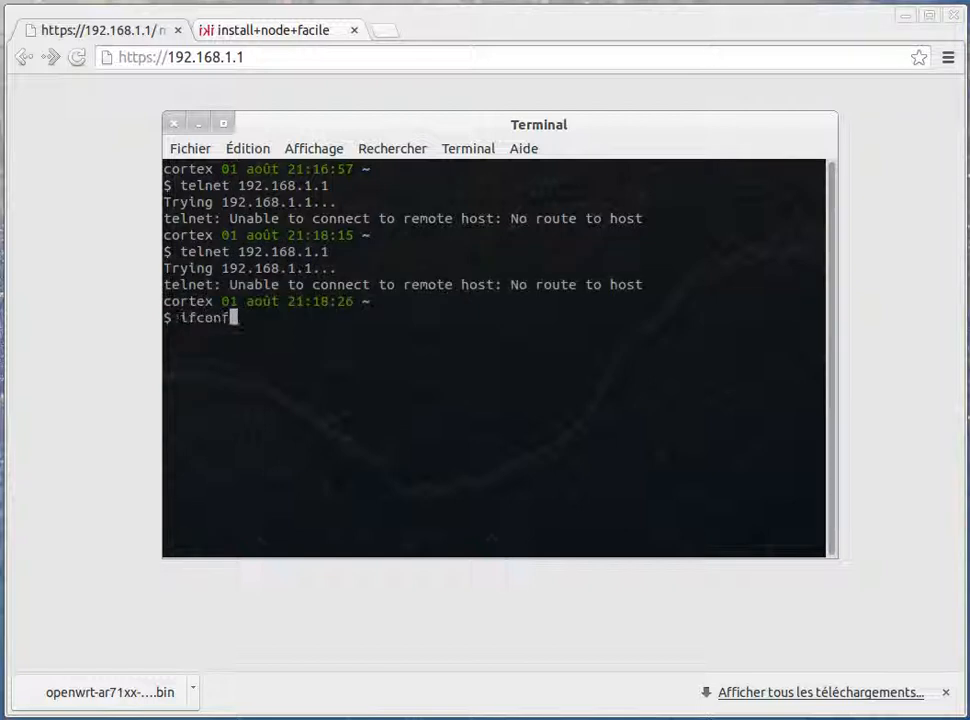
key("ctrl+c")
type("route -n")
key("Return")
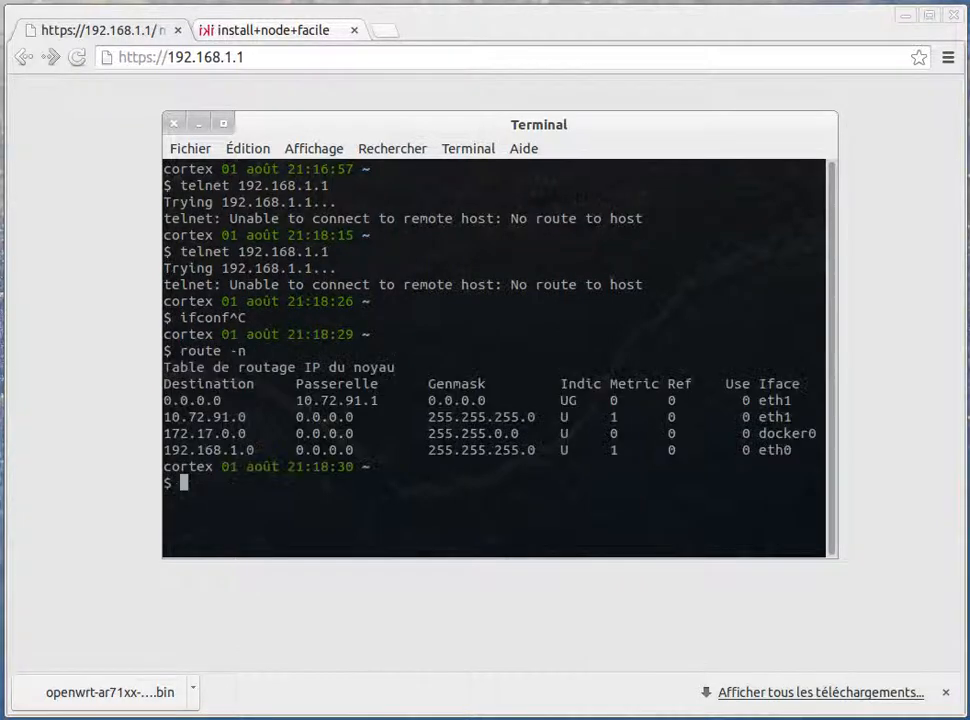
double_click(208, 450)
key("Up")
key("Return")
Try several more times to connect to 192.168.1.1 with telnet
key("Up")
key("Up")
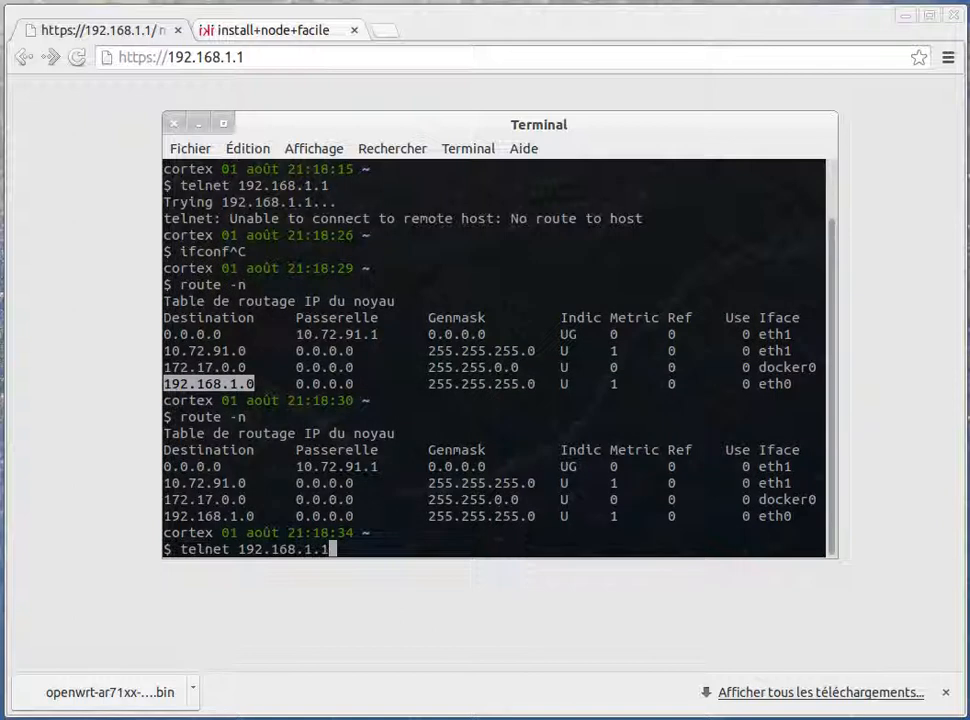
key("Return")
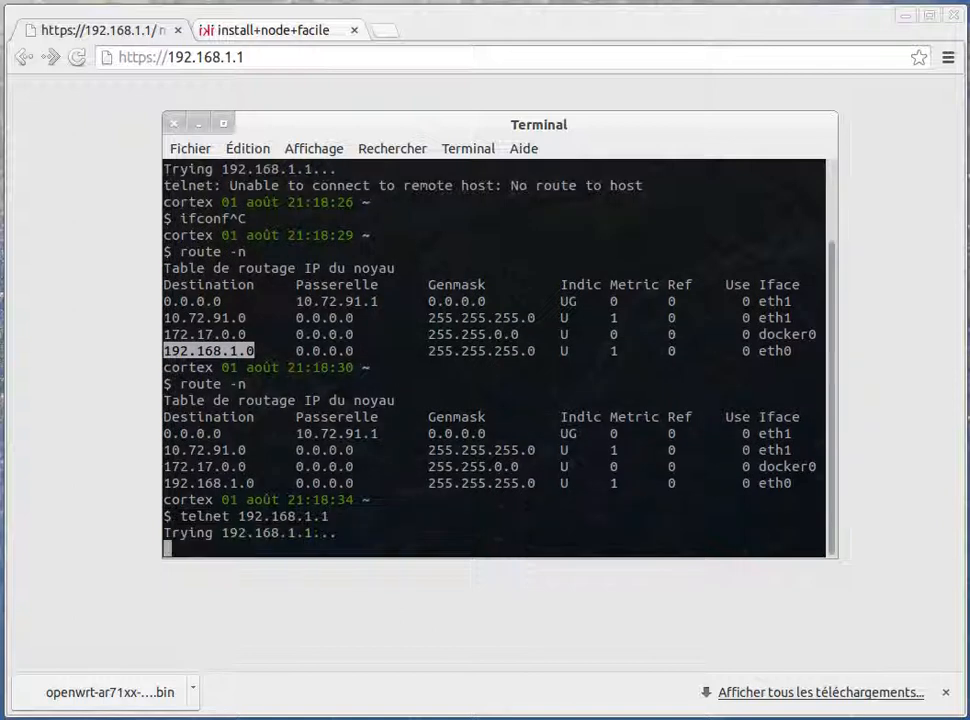
left_click(472, 378)
key("Up")
key("Return")
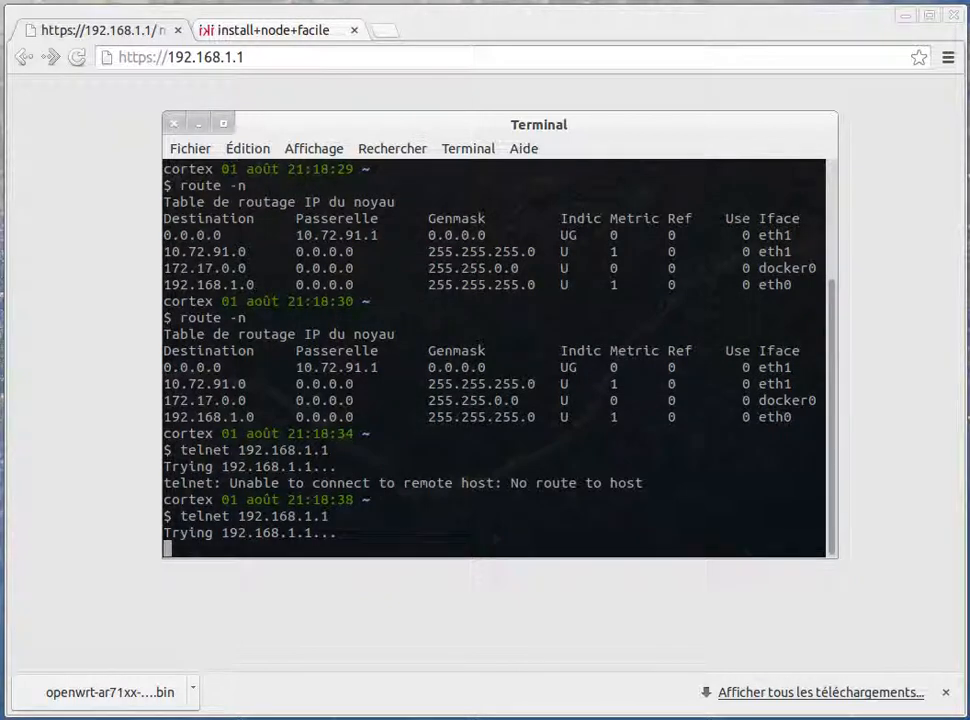
key("Up")
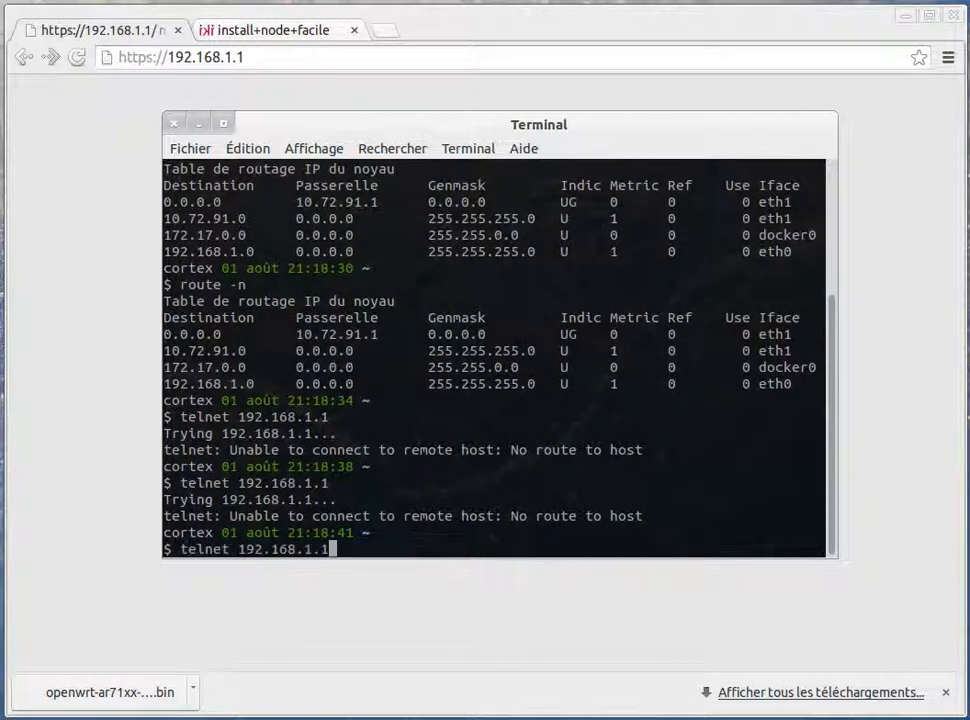
key("Return")
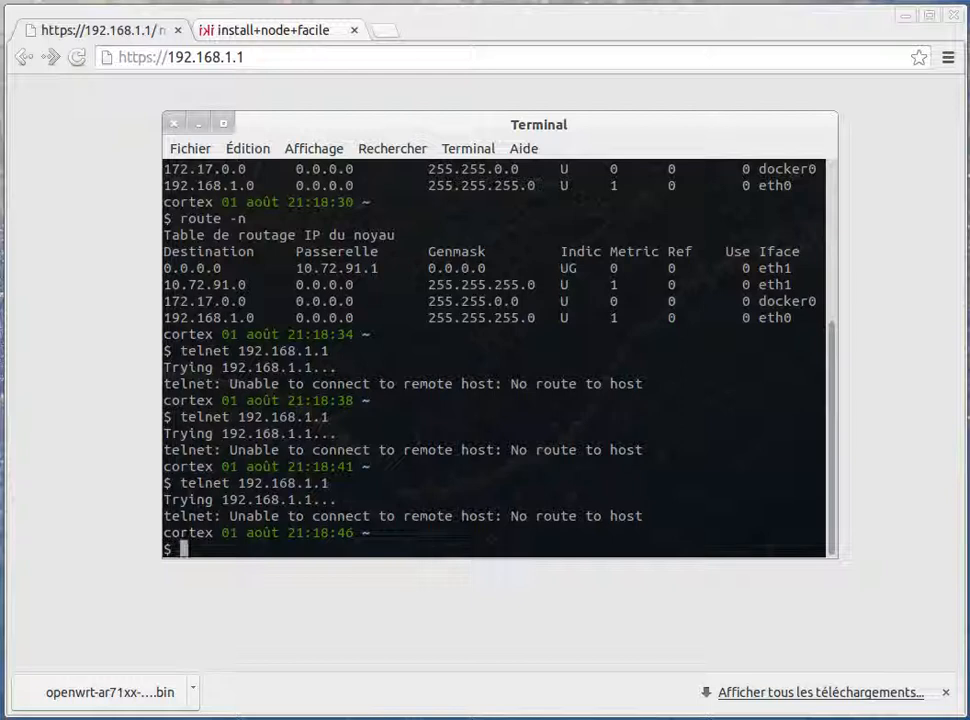
Run route -n repeatedly to monitor the routing table for changes
key("Up")
key("Up")
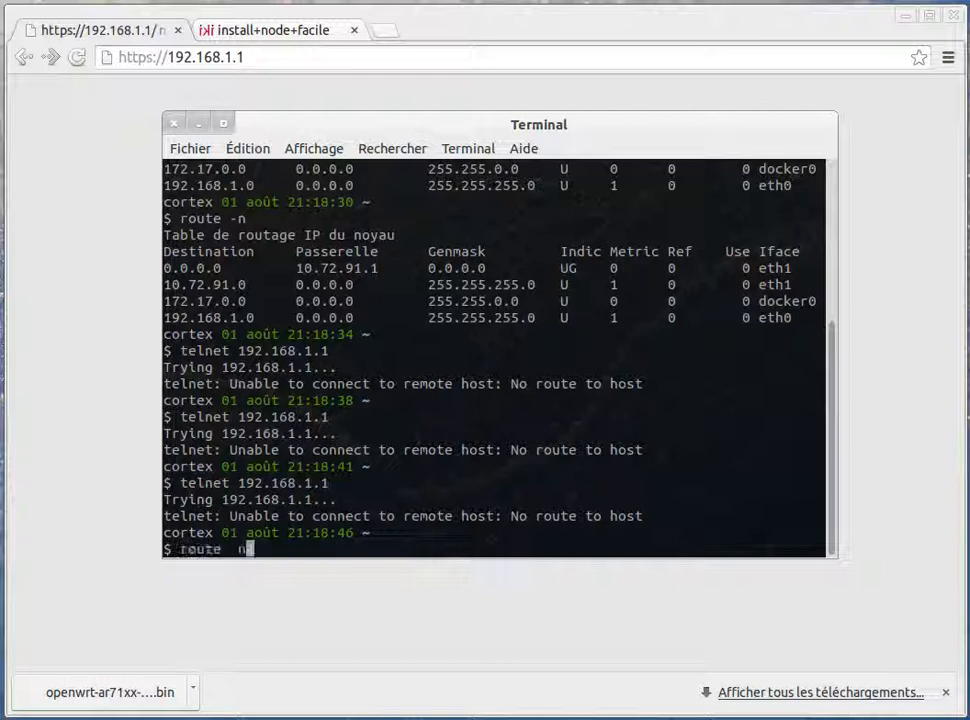
key("Return")
key("Up")
key("Return")
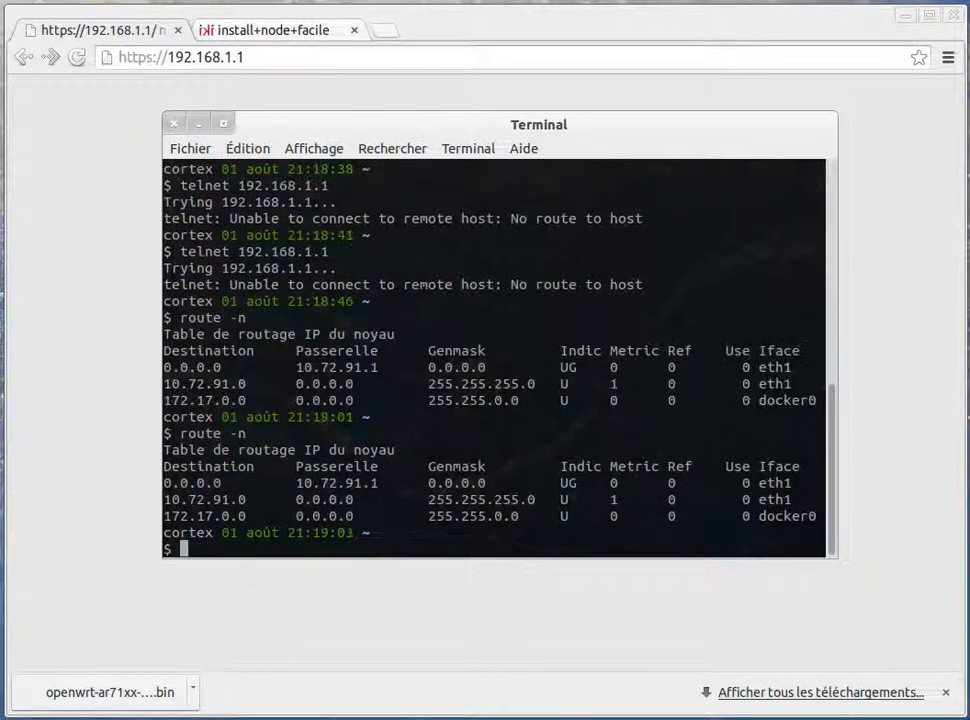
key("Up")
key("Return")
key("Up")
key("Return")
key("Up")
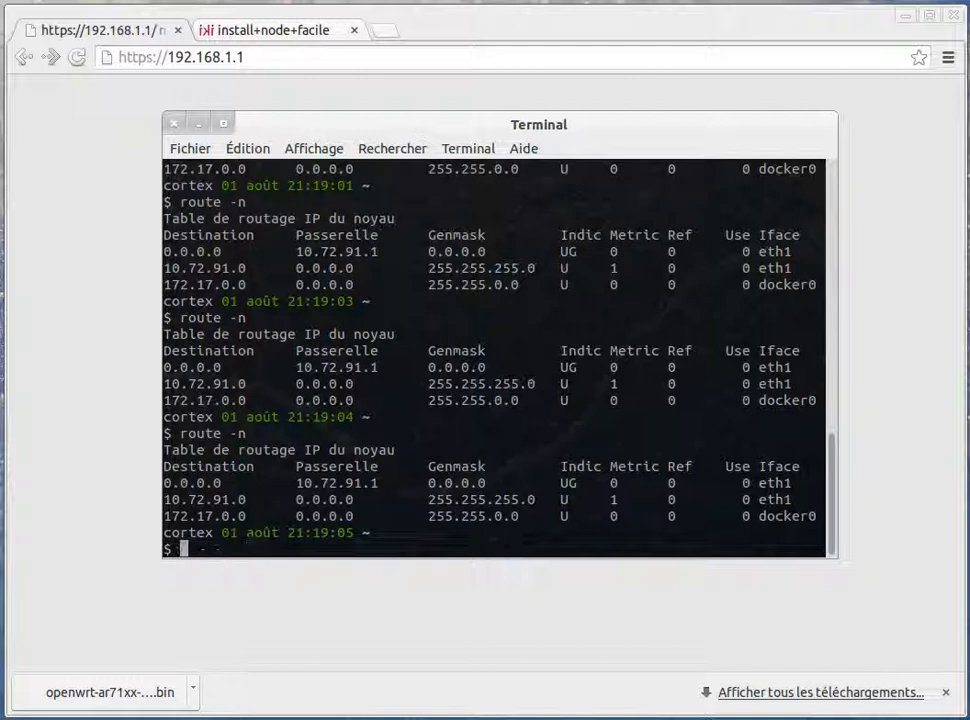
key("Return")
key("Up")
key("Return")
key("Up")
key("Return")
key("Up")
key("Return")
Check the network connection options, list the routes with route -n, and try telnet to 192.168.1.1
left_click(718, 0)
left_click(538, 0)
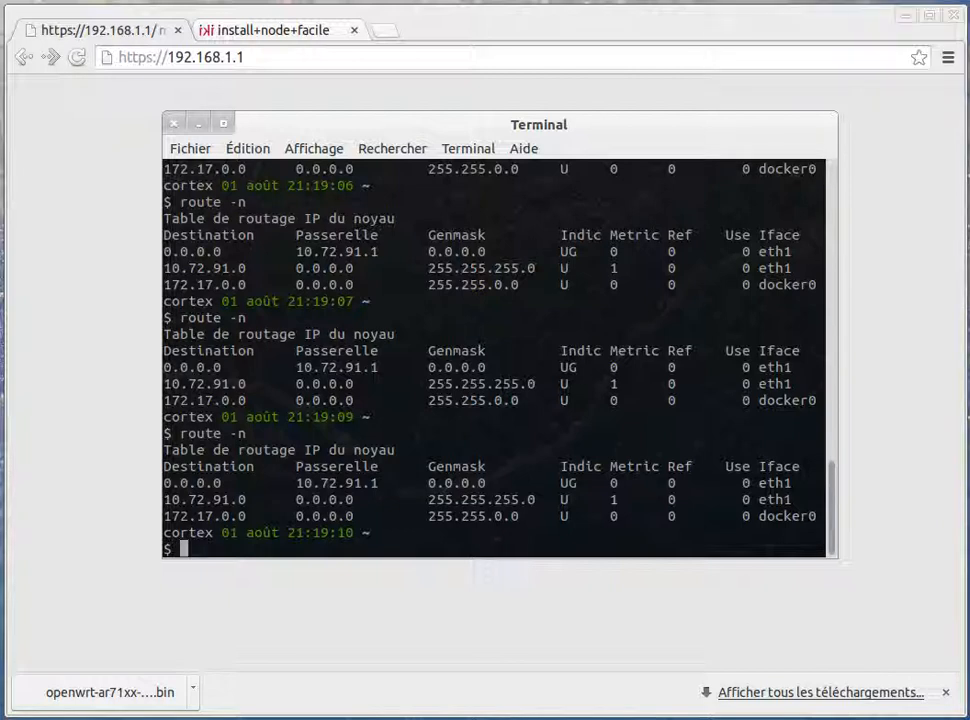
key("Up")
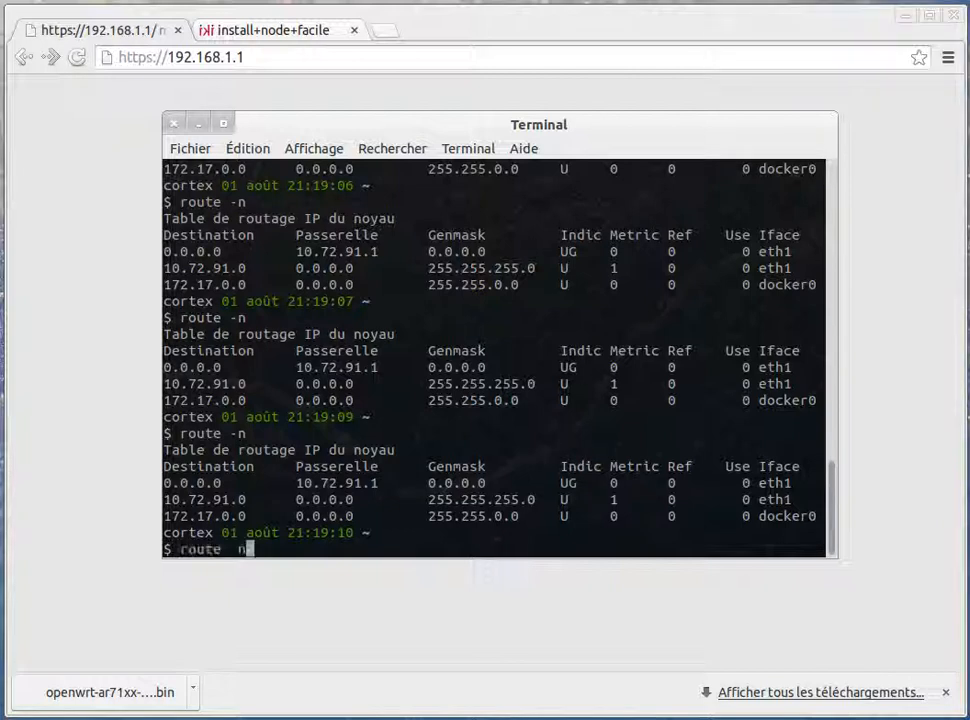
key("Return")
type("telnet 192.168.1.1")
key("Return")
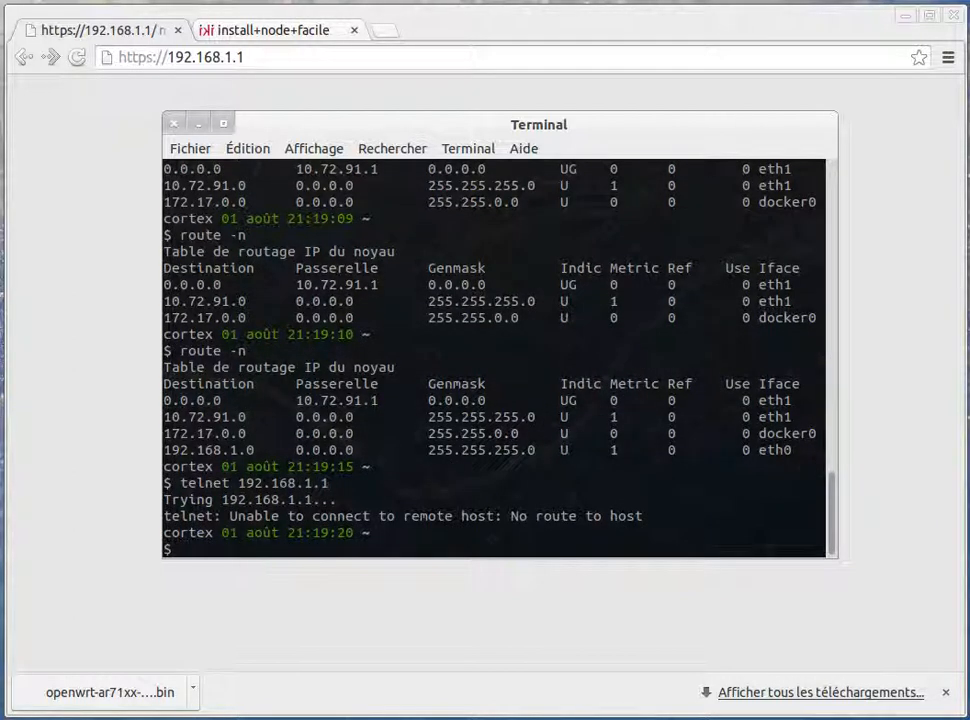
Open the system's network connection options again and retry telnet to 192.168.1.1 twice
left_click(718, 1)
key("Escape")
key("Up")
key("Return")
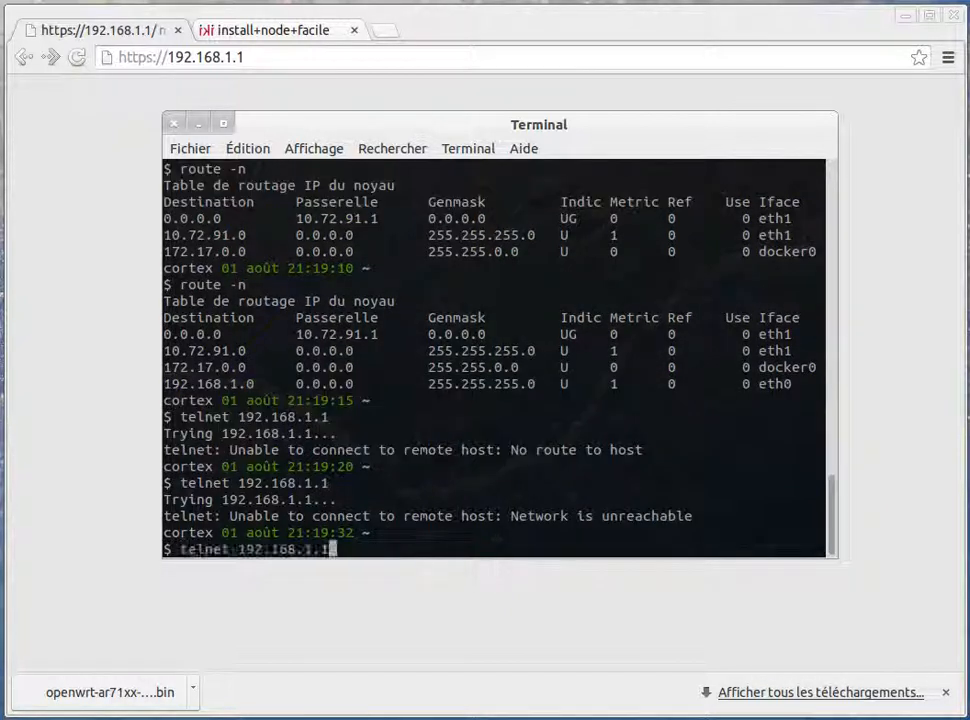
key("Up")
key("Return")
List the routing table with route -n and try a telnet connection to 172.17.0.1
type("route -n")
key("Return")
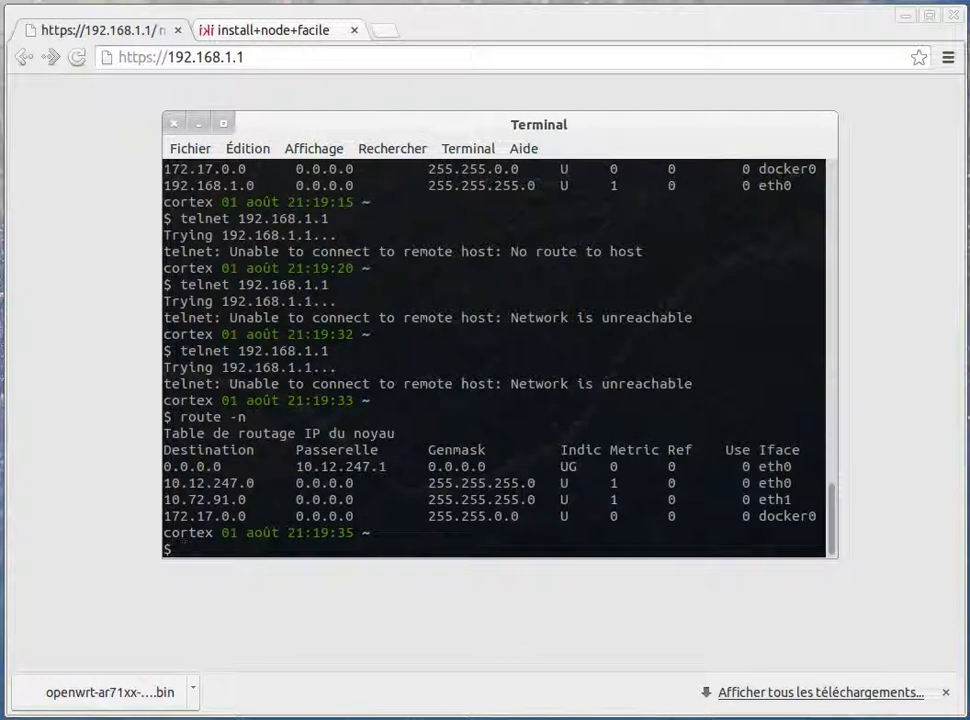
double_click(207, 515)
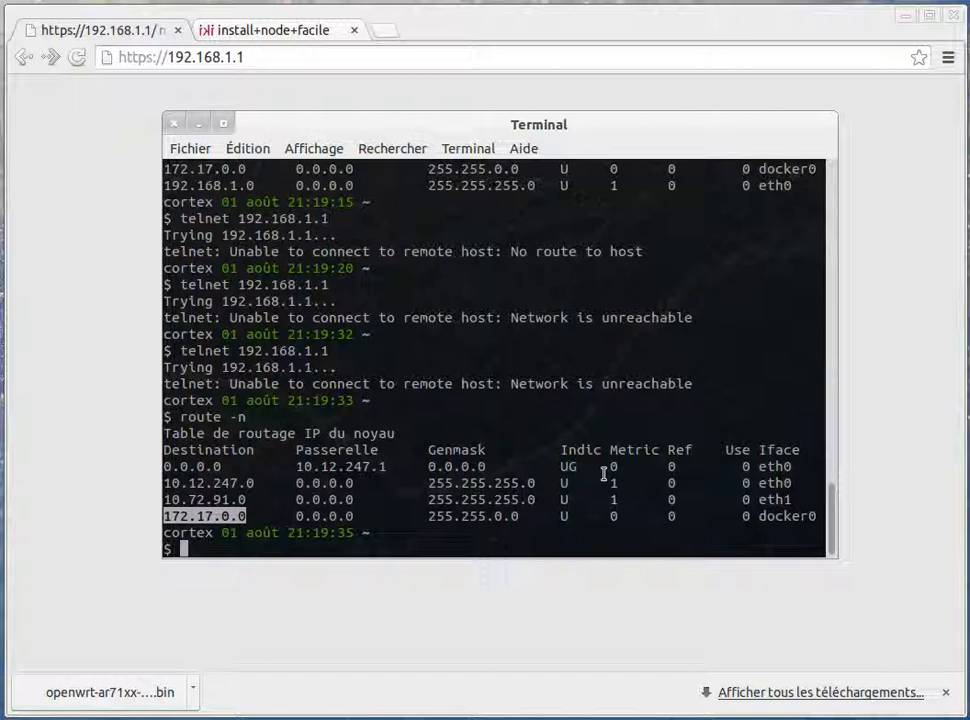
key("Up")
key("Down")
type("telnet")
key("shift+Insert")
key("BackSpace")
type("1")
key("Return")
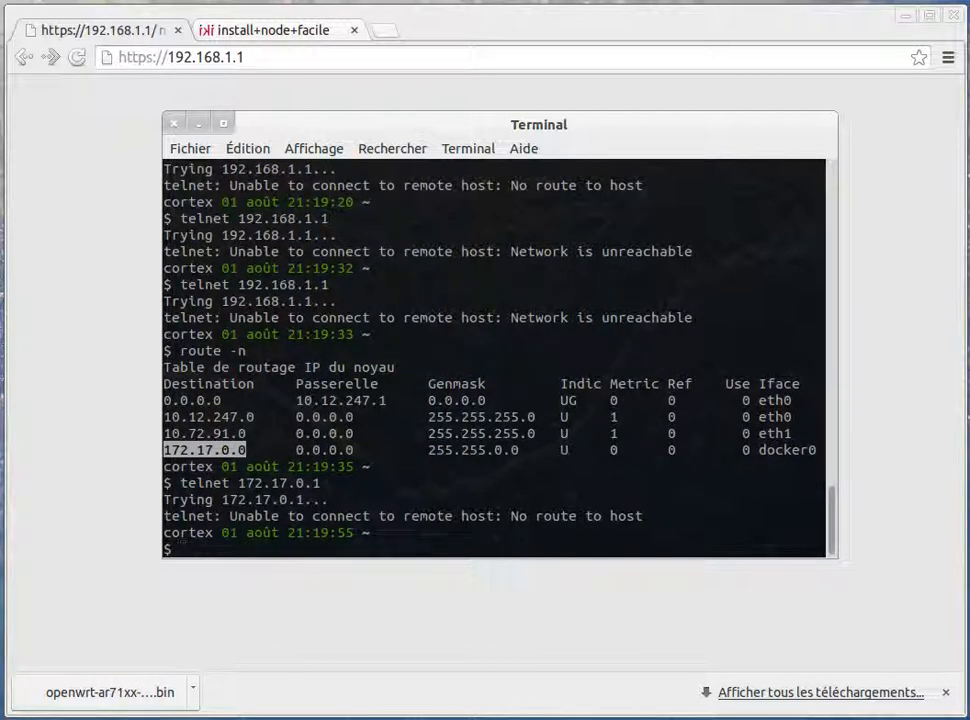
Connect by telnet to 10.12.247.1, the gateway listed for eth0 in the routing table
type("ifconfig")
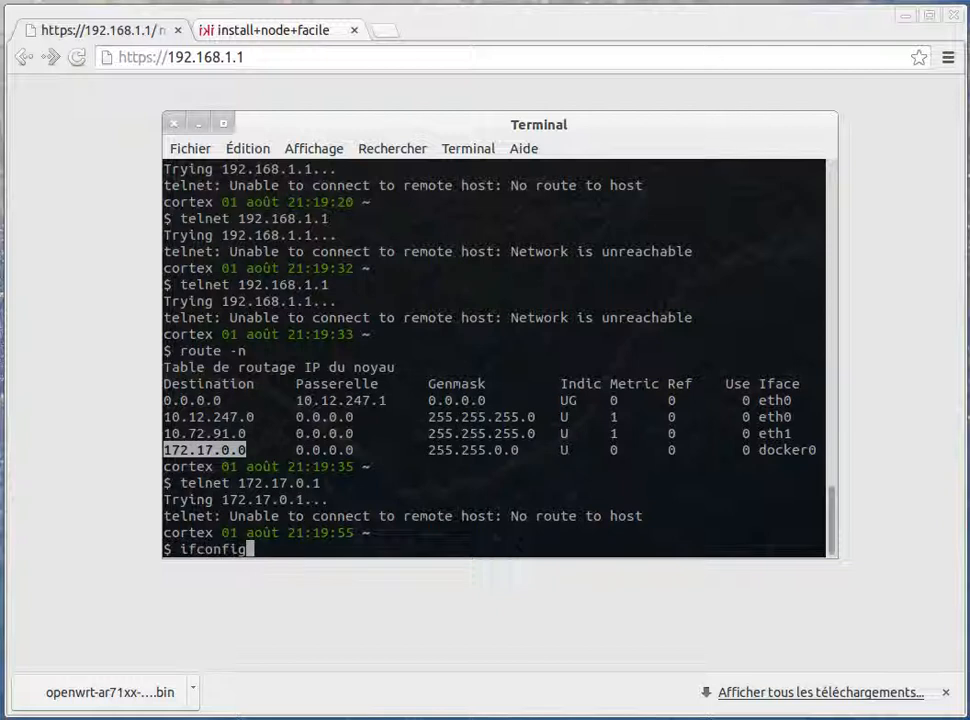
double_click(367, 399)
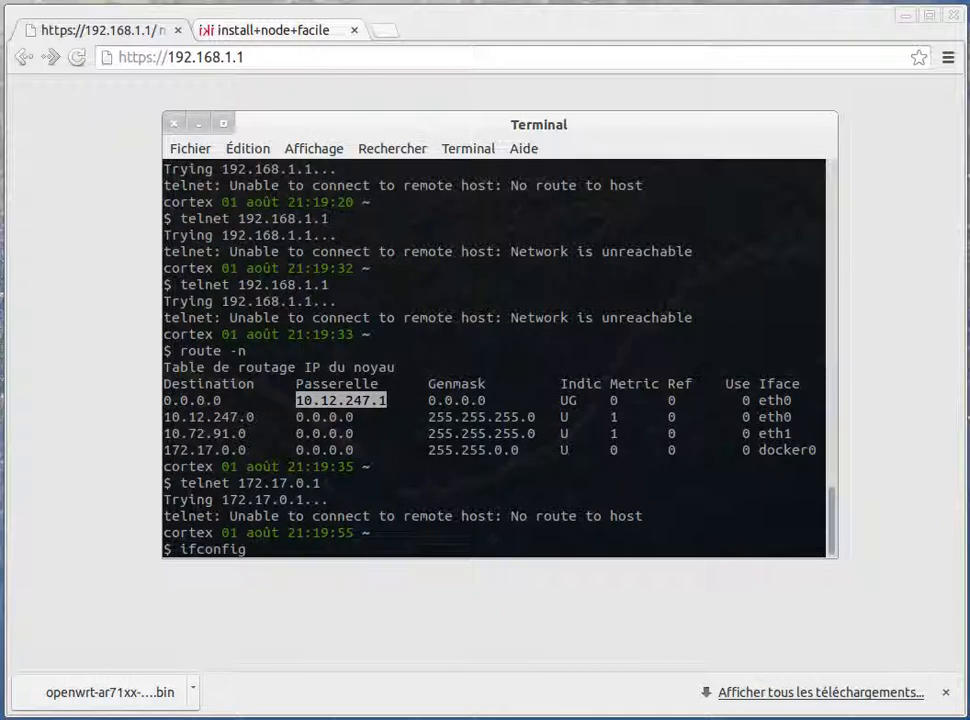
key("ctrl+c")
key("Up")
key("BackSpace")
key("BackSpace")
key("BackSpace")
key("BackSpace")
key("BackSpace")
key("BackSpace")
key("BackSpace")
key("BackSpace")
key("BackSpace")
key("BackSpace")
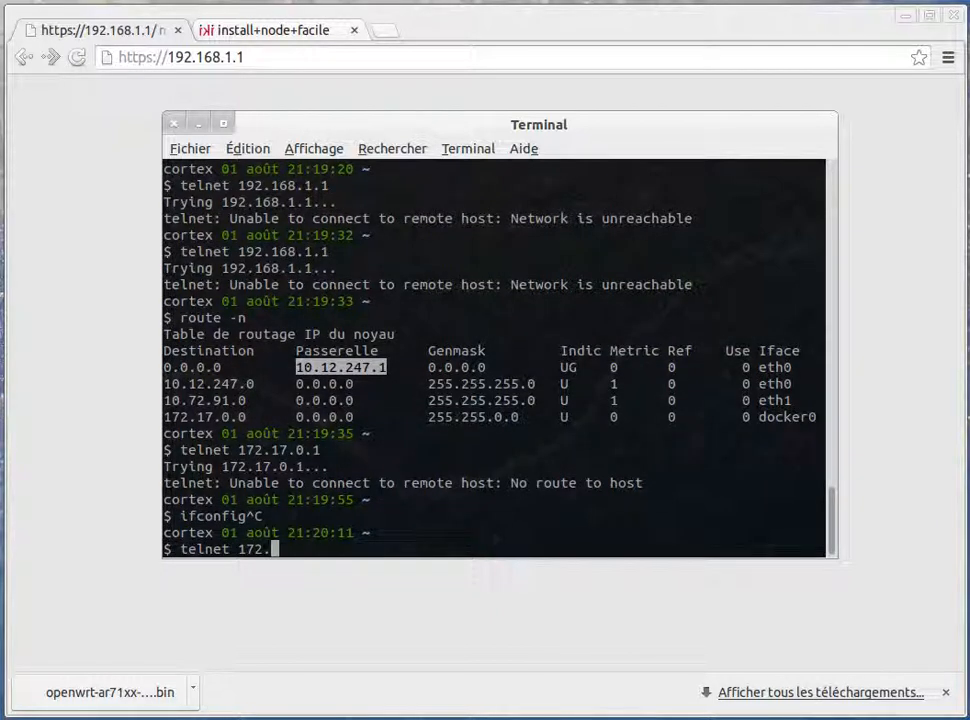
middle_click(241, 416)
key("Return")
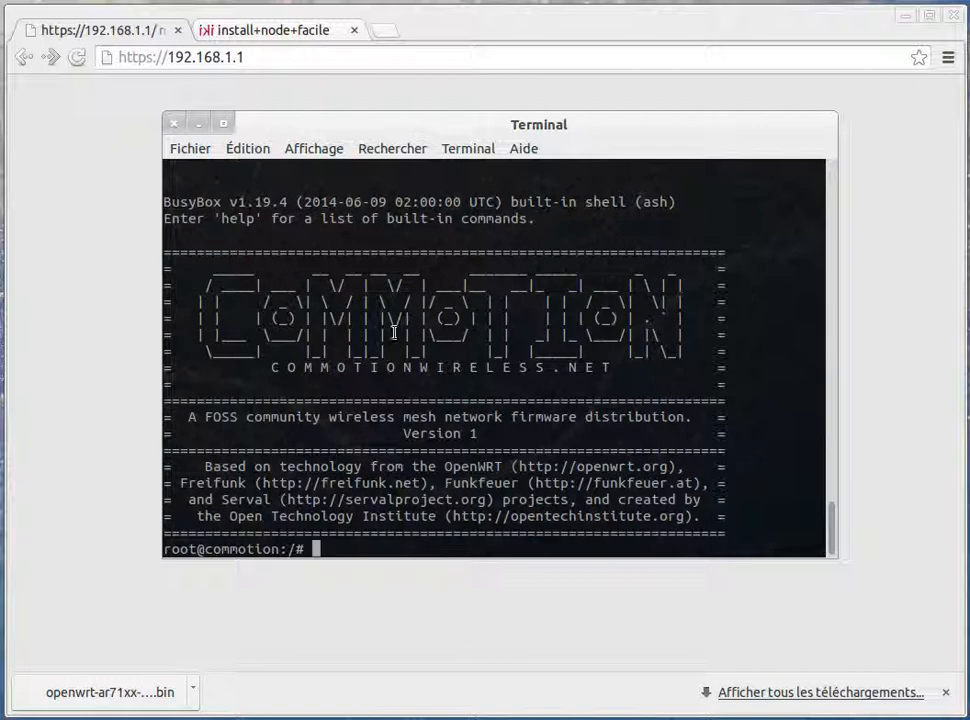
Close the telnet session and open the router's web interface at 10.12.247.1 in the browser
key("ctrl+d")
middle_click(262, 381)
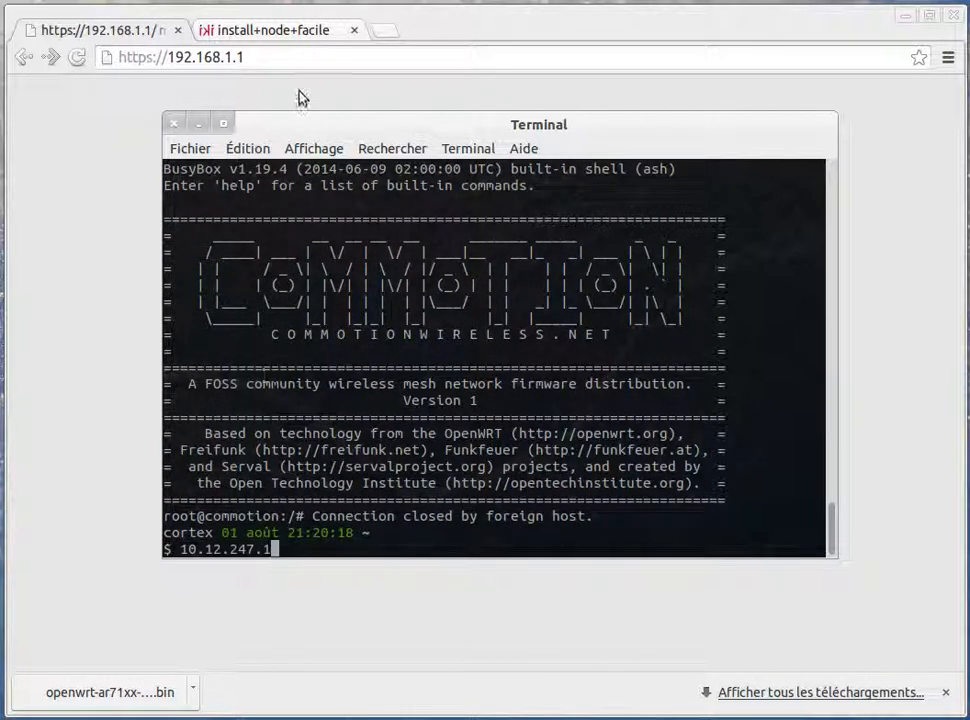
left_click(303, 55)
key("BackSpace")
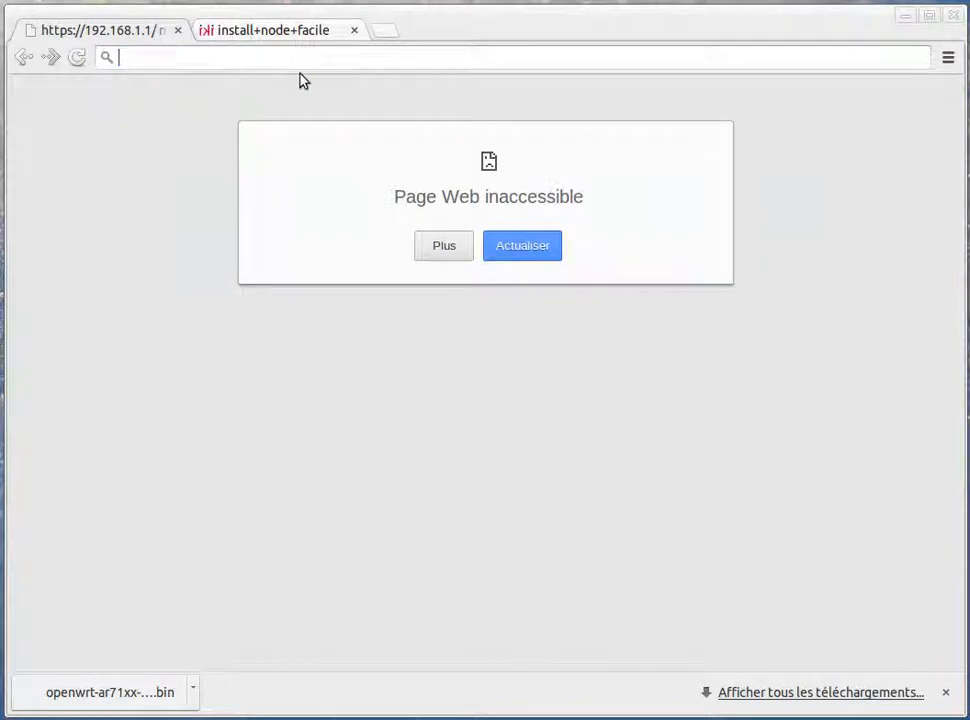
key("alt+Tab")
double_click(216, 549)
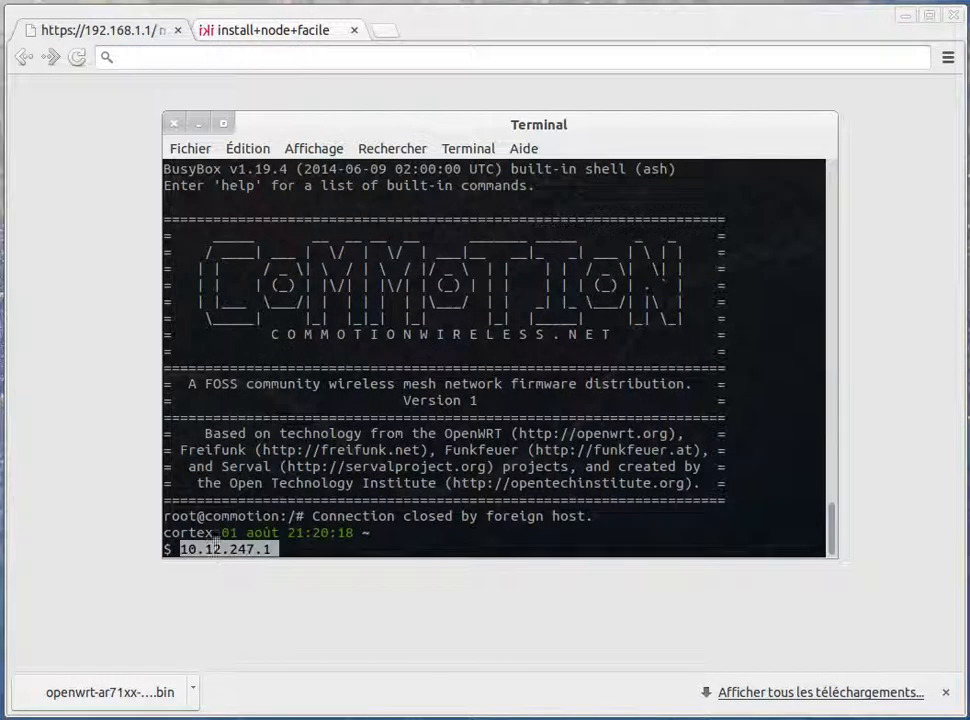
left_click(212, 55)
middle_click(212, 55)
key("Return")
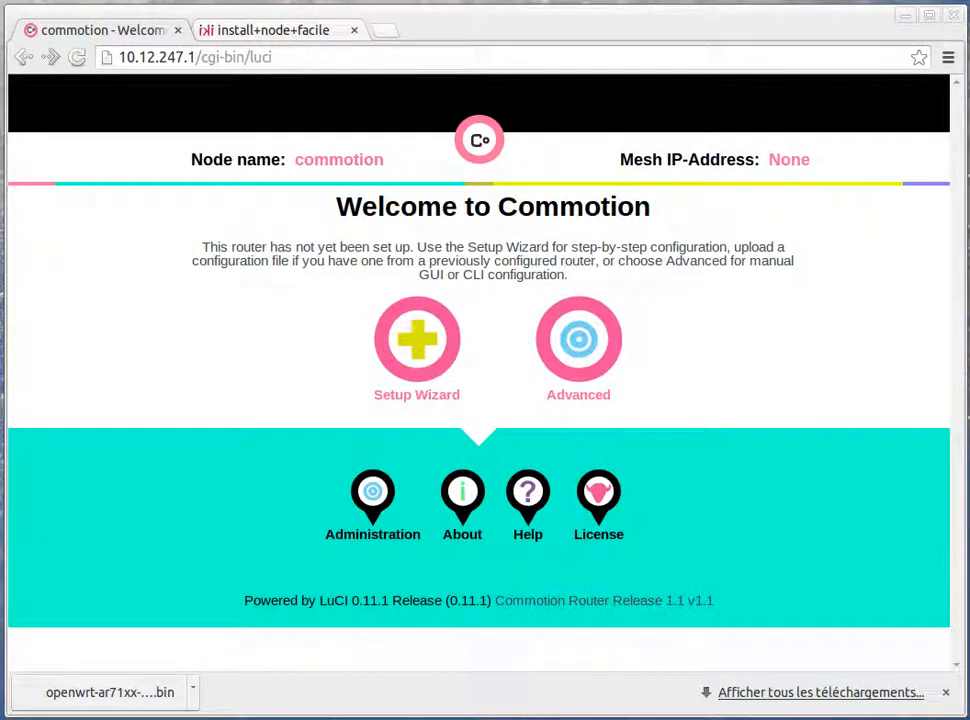
Dismiss the downloads bar, then open the Setup Wizard and replace the default node name
left_click(945, 692)
left_click(425, 340)
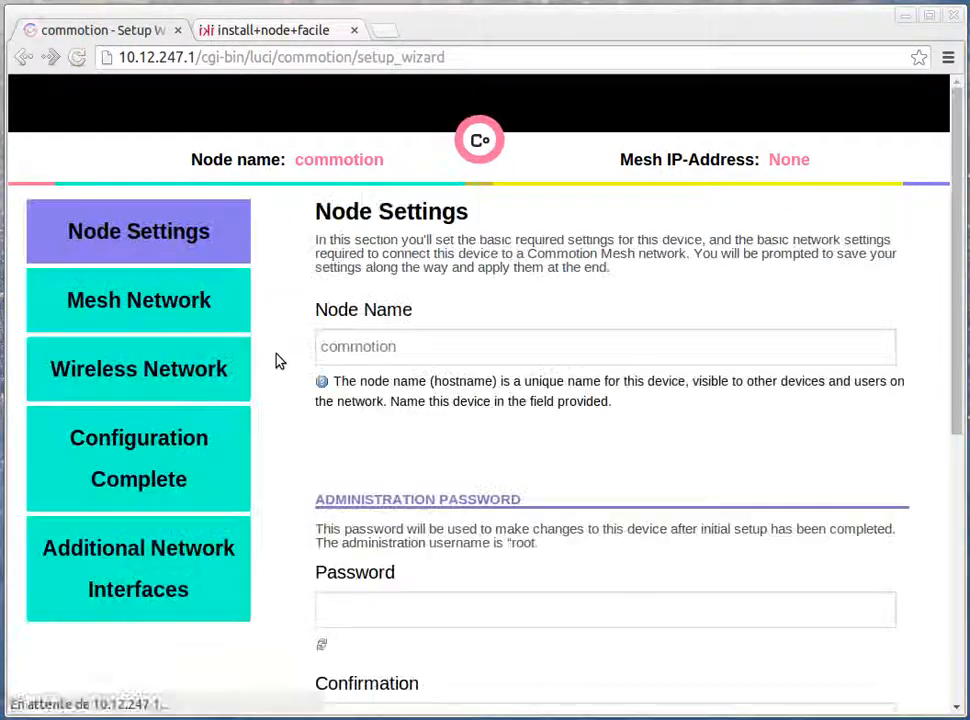
left_click(372, 334)
double_click(411, 340)
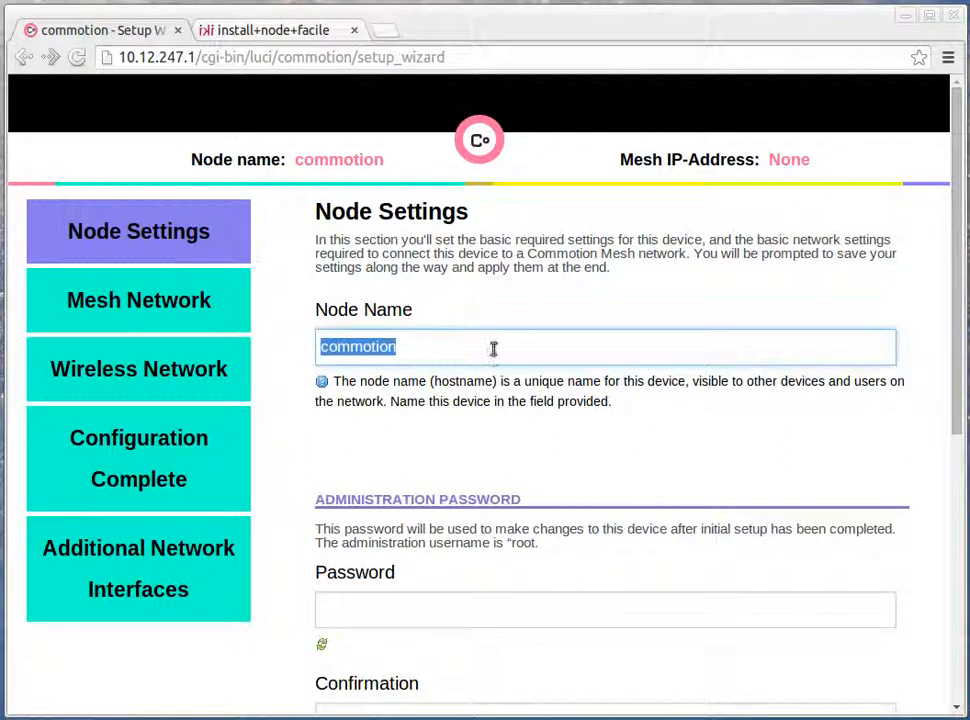
key("BackSpace")
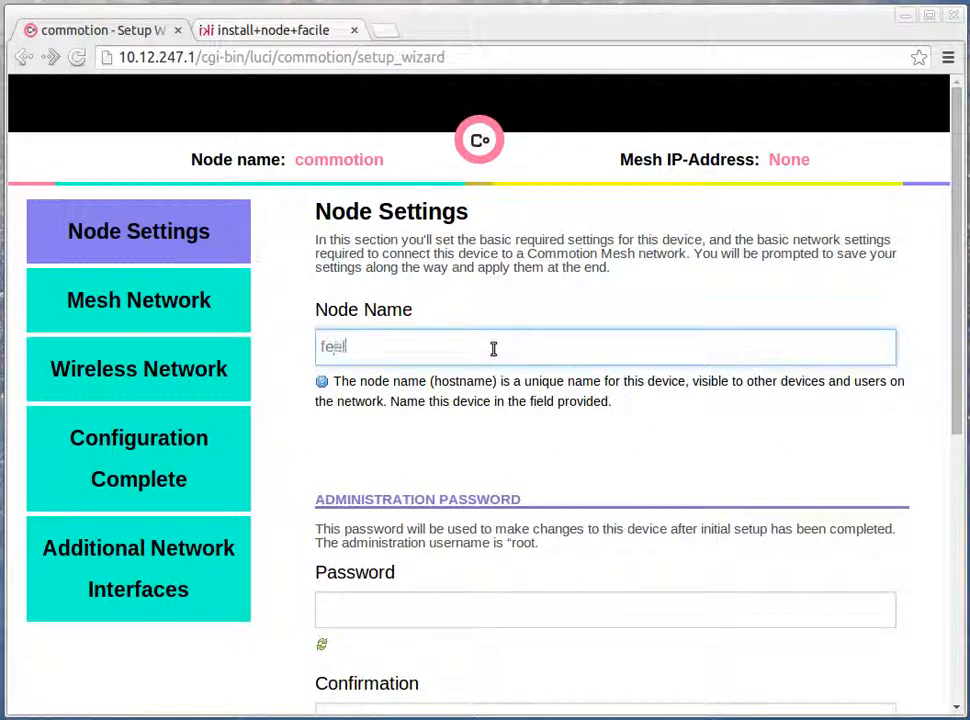
Enter and confirm the administration password, then continue to the Mesh Network settings
scroll(364, 381, "down", 3)
left_click(375, 401)
scroll(380, 410, "down", 1)
type("***")
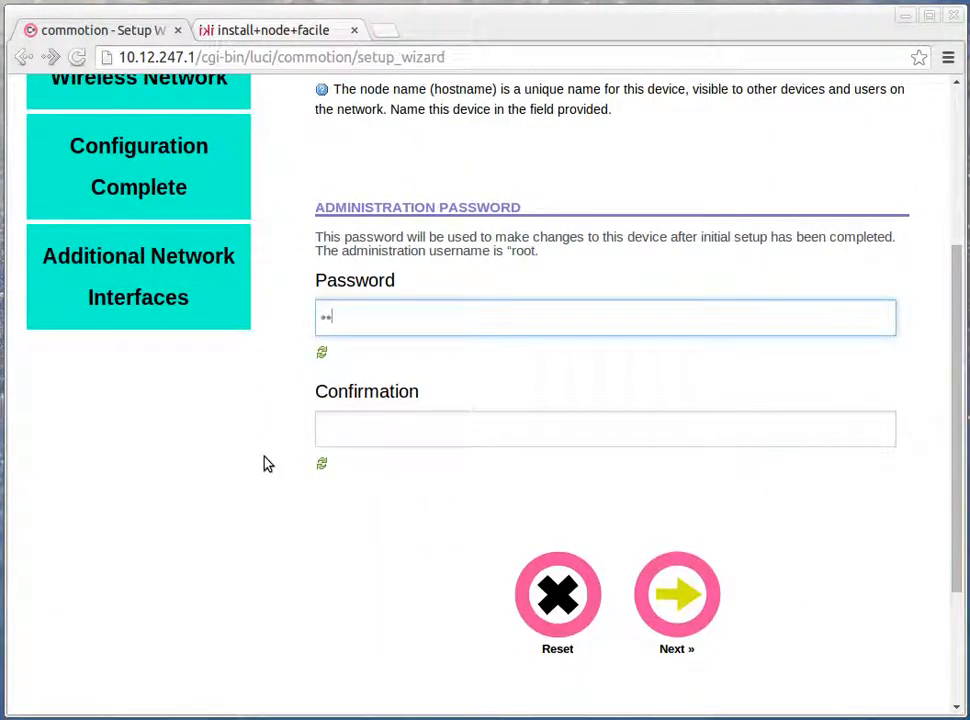
type("******")
key("Tab")
type("*********")
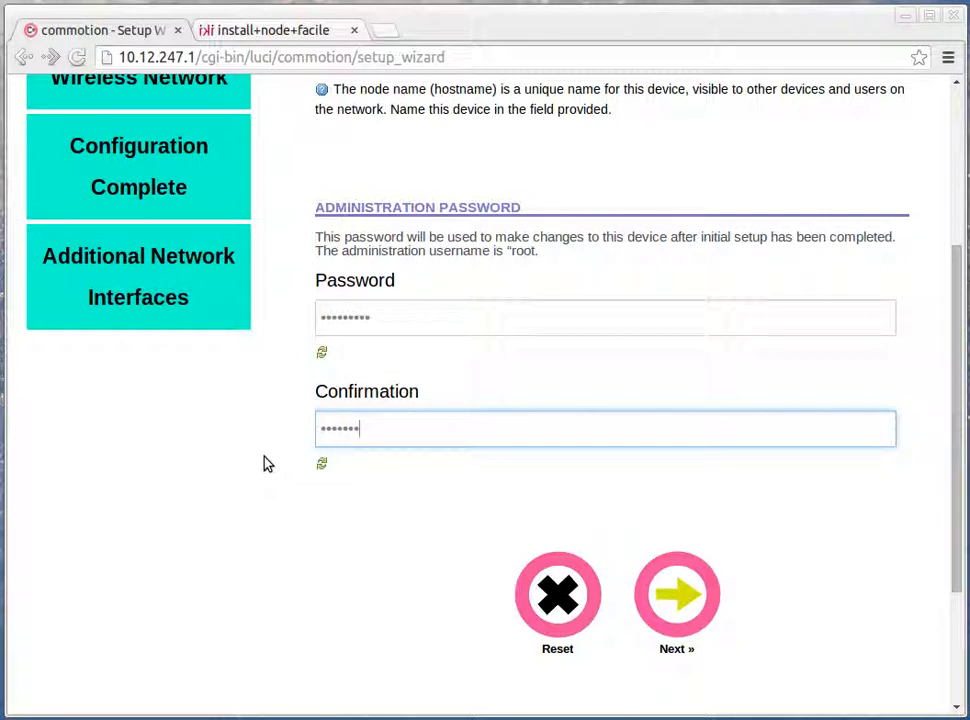
scroll(294, 456, "down", 1)
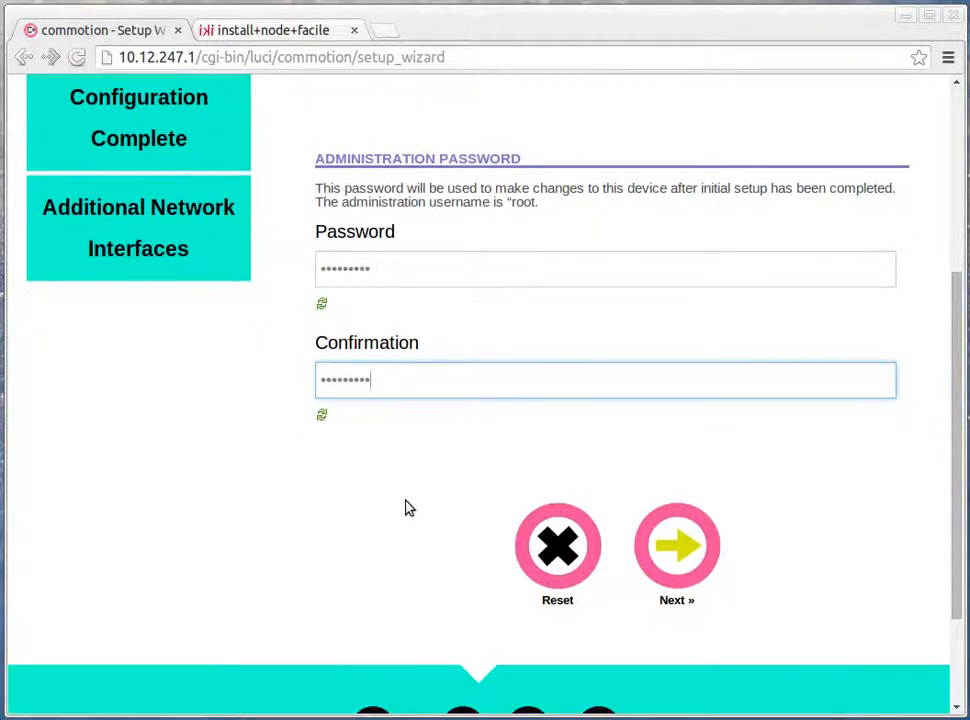
left_click(690, 565)
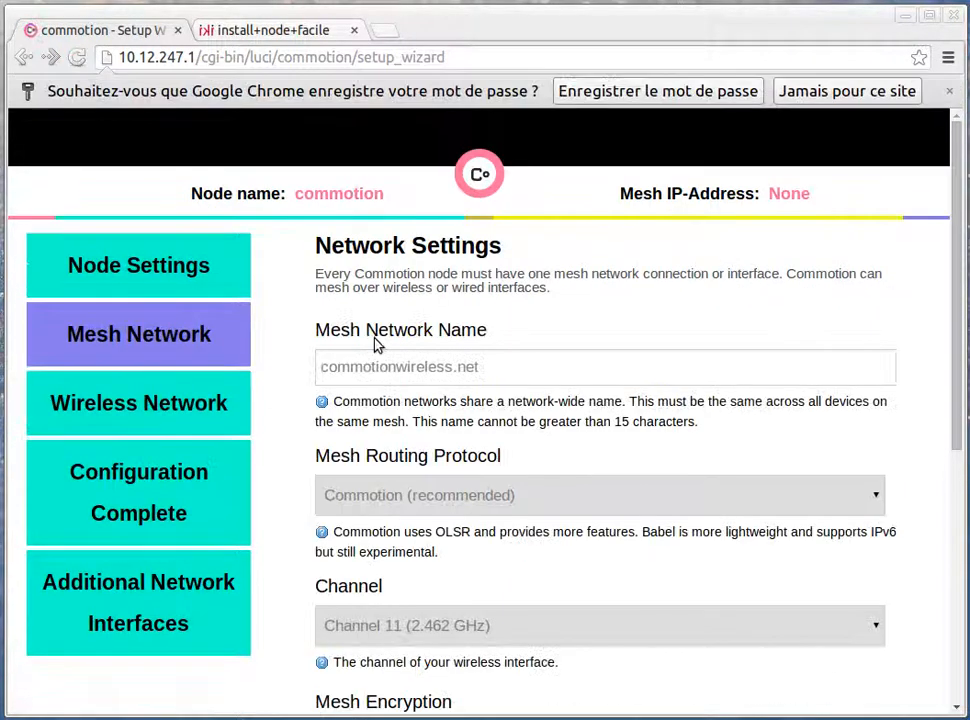
Set the mesh network name to relais.reseaulibre.ca
left_click_drag(482, 368, 242, 355)
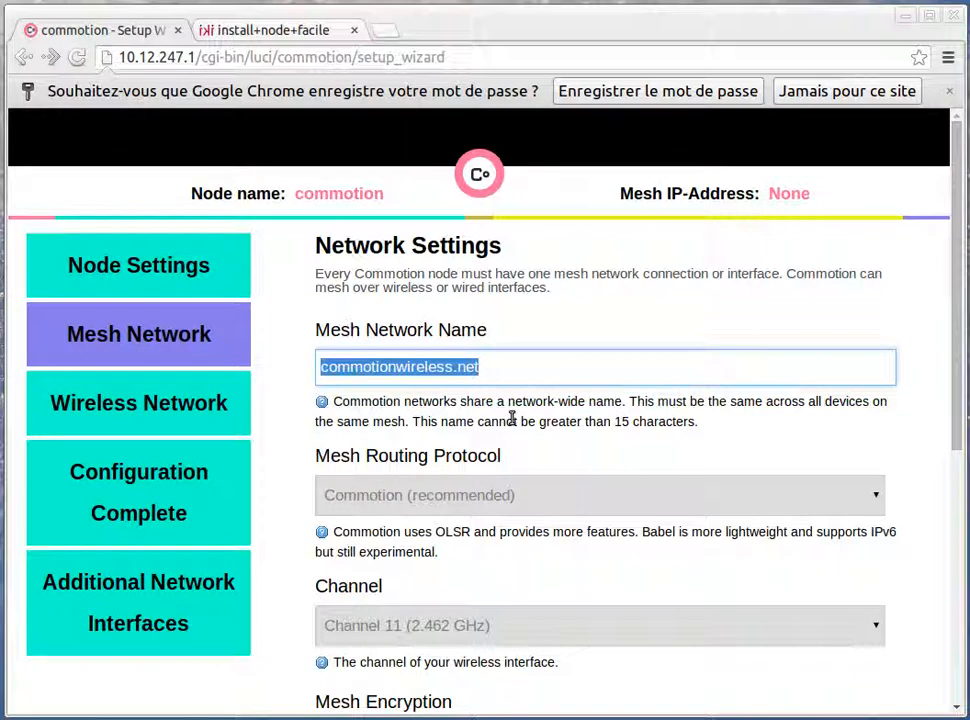
type("relais res")
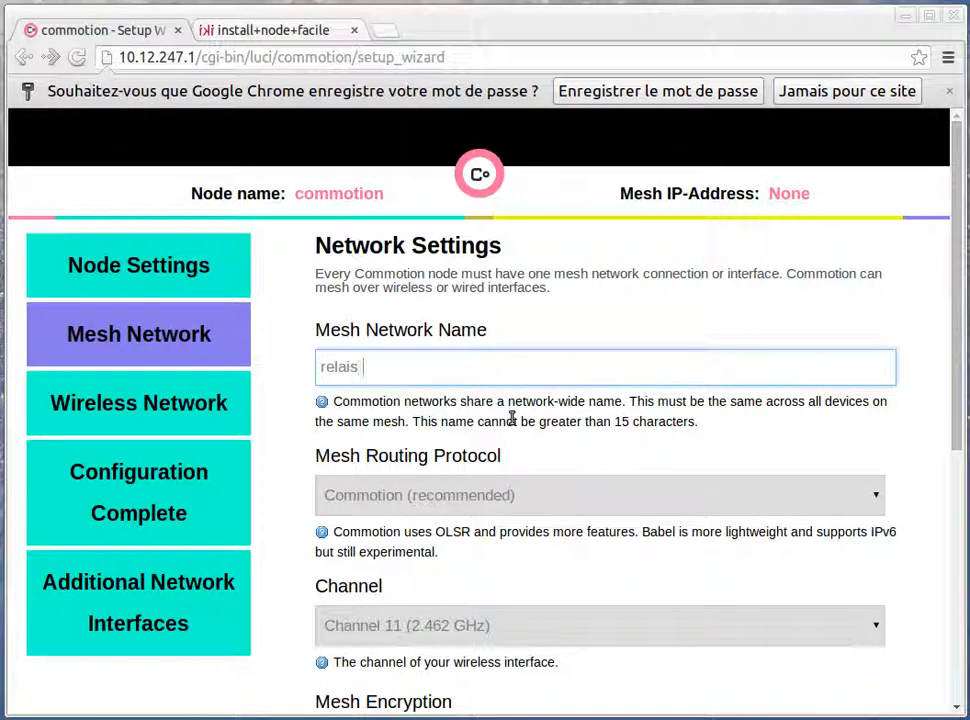
type("eaui")
type("ibre.ca")
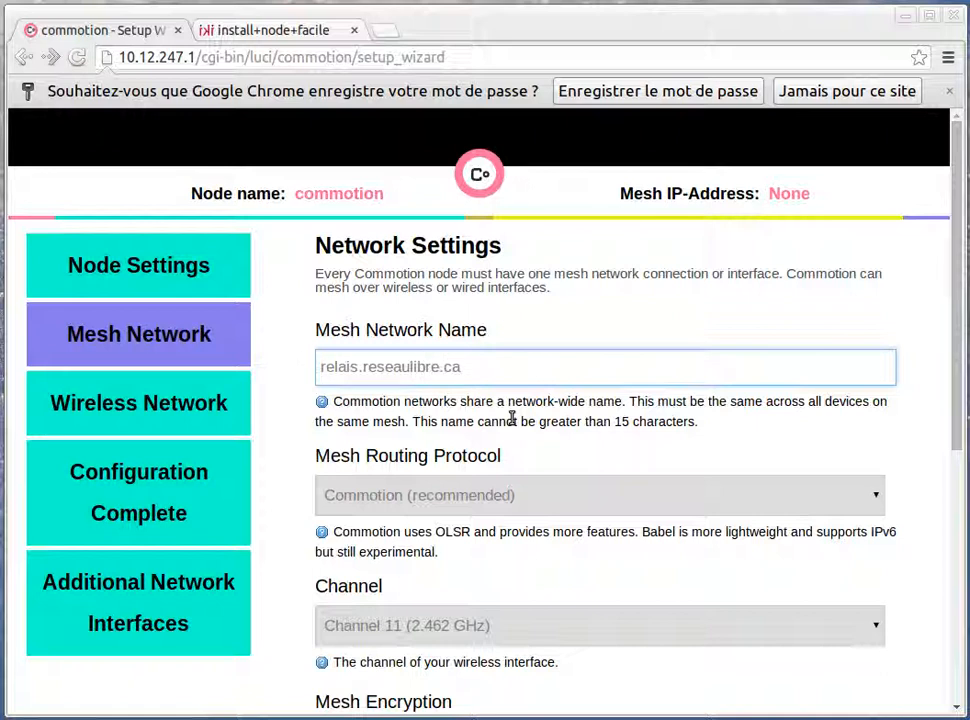
Add the prefix "feel." so the mesh network name reads feel.relais.reseaulibre.ca, and check the field's length limit
key("Home")
type("feel")
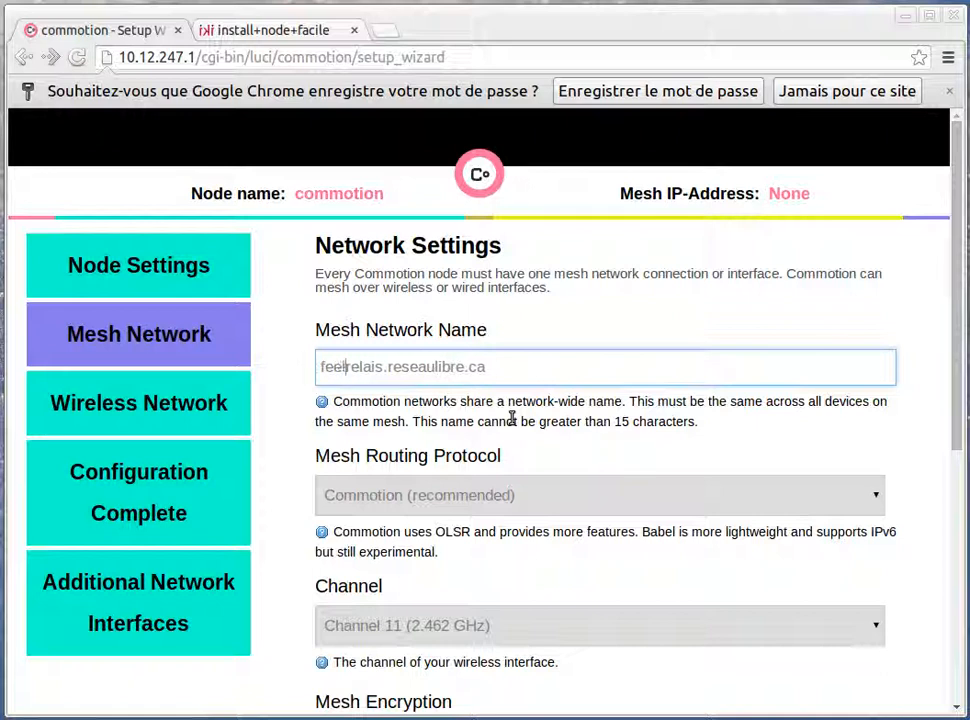
type(".")
left_click_drag(613, 428, 683, 430)
scroll(682, 435, "down", 3)
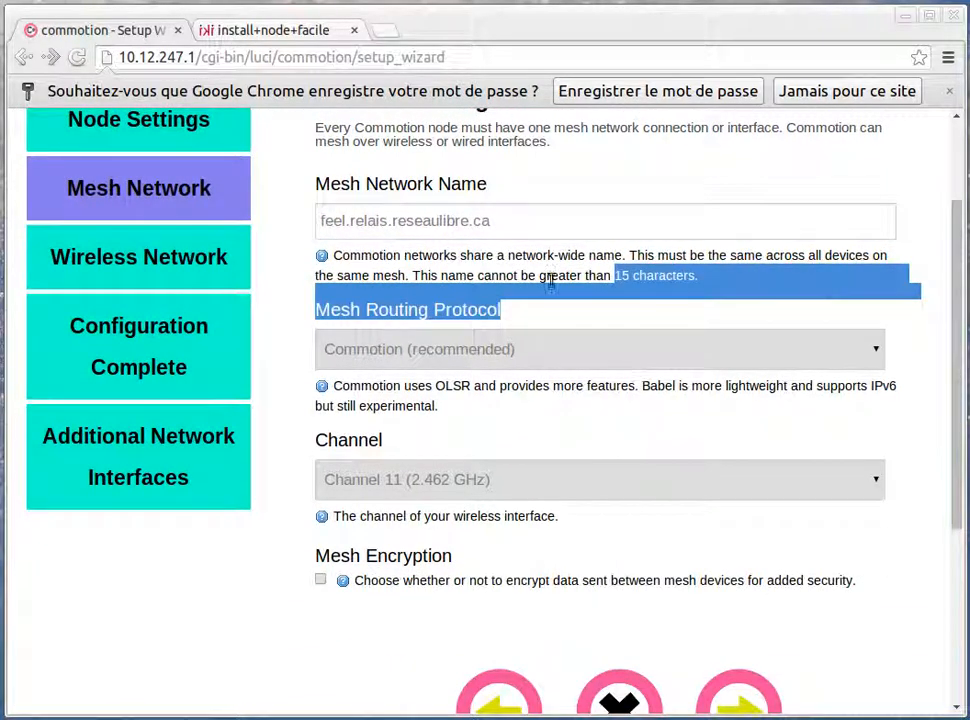
left_click(619, 273)
double_click(620, 274)
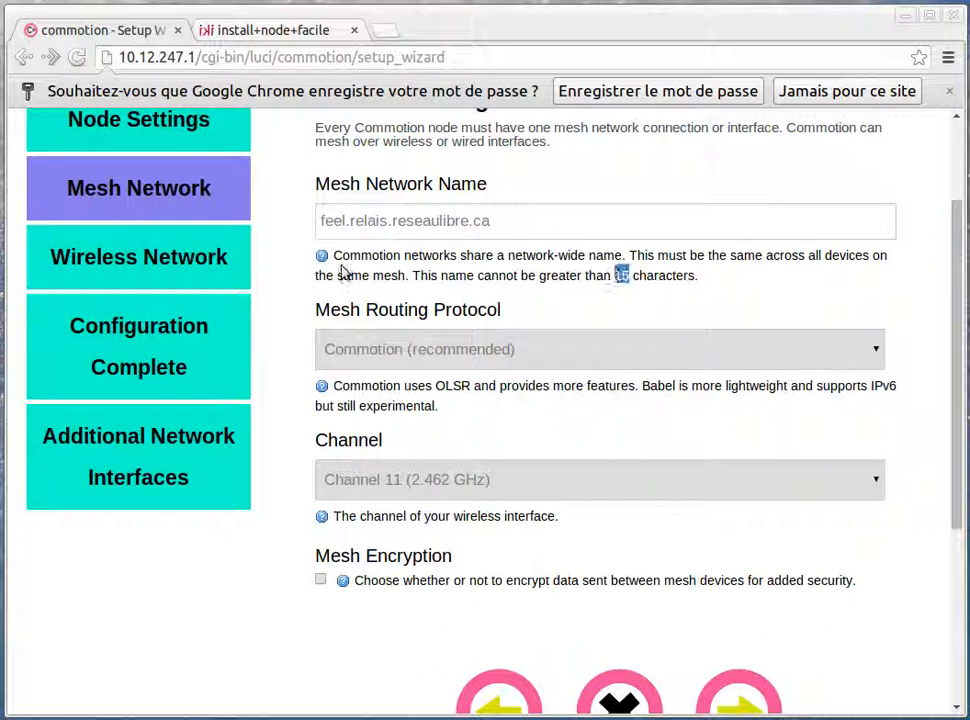
Choose Babel as the mesh routing protocol and Channel 1 (2.412 GHz), and continue to the Wireless Network settings
left_click(386, 350)
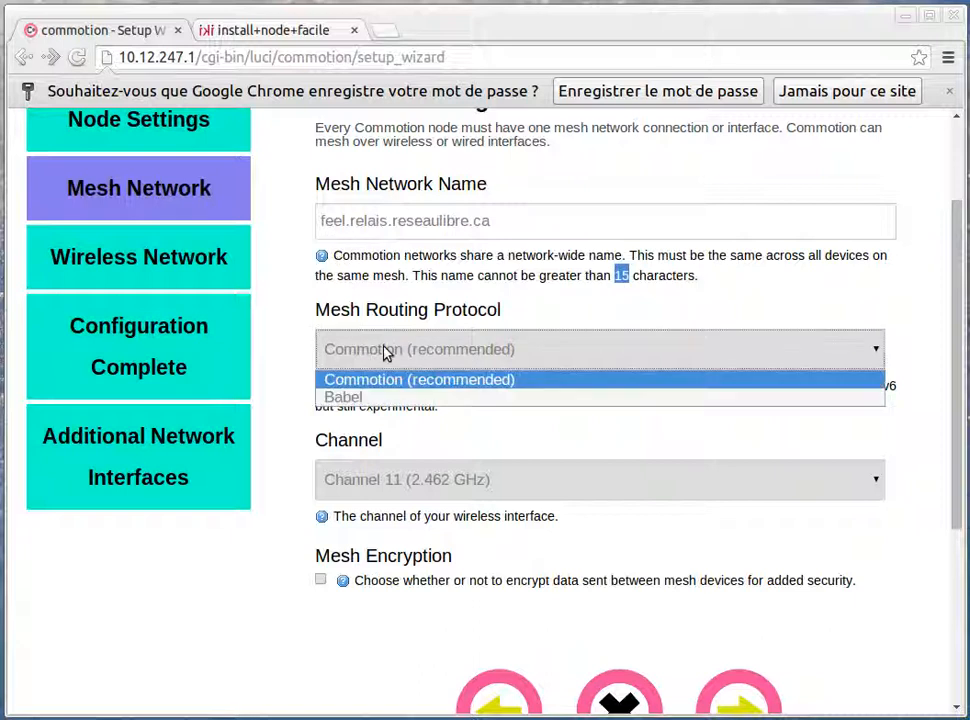
left_click(340, 398)
scroll(420, 415, "down", 2)
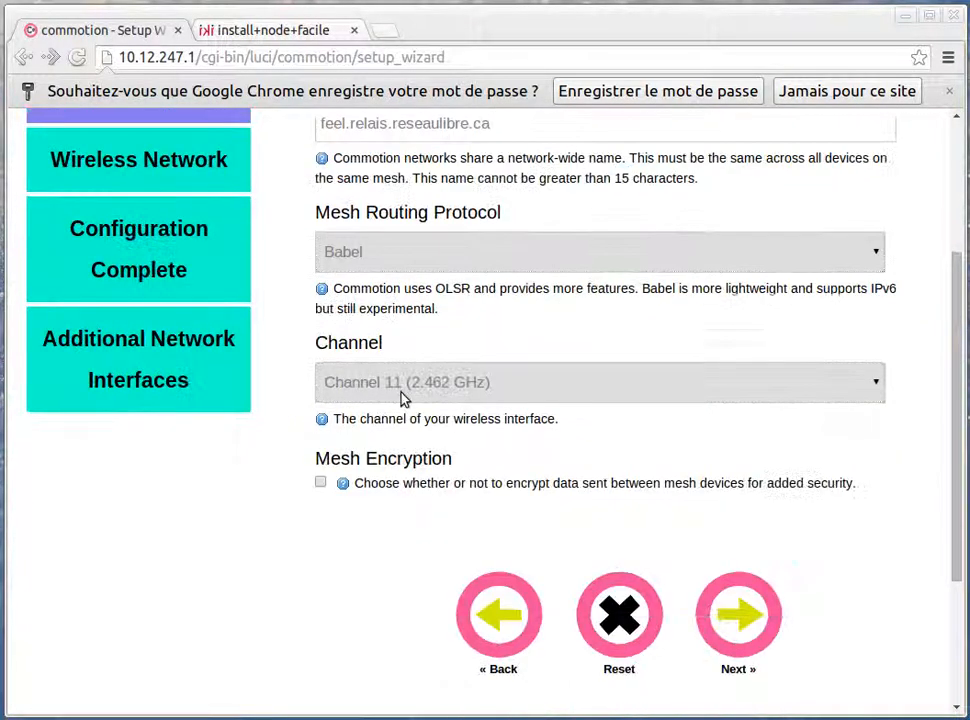
left_click(395, 385)
left_click(392, 412)
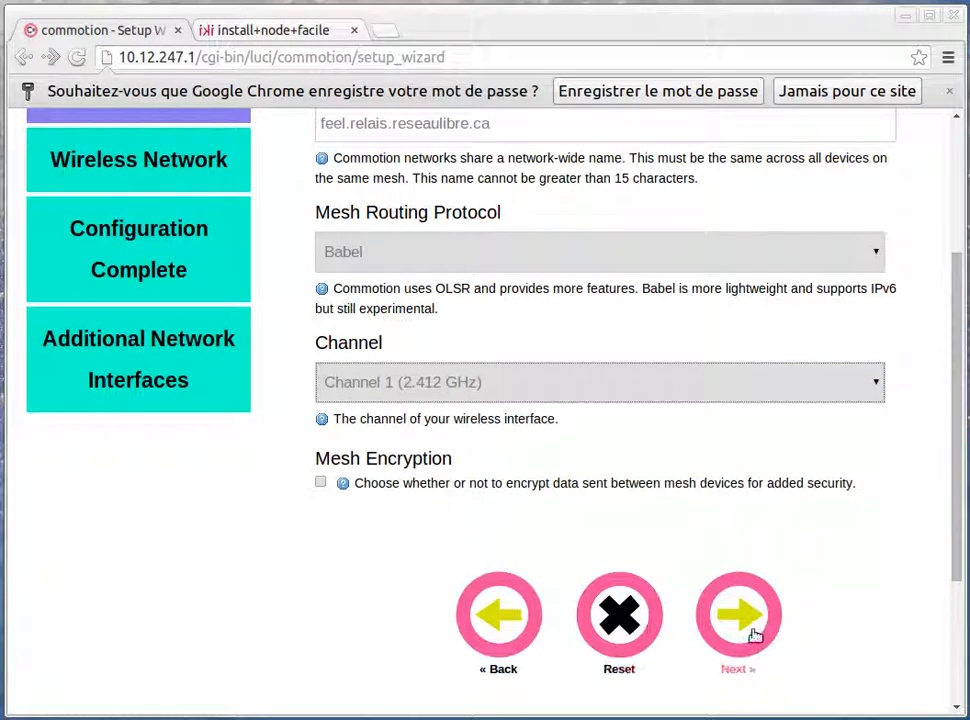
scroll(745, 617, "down", 2)
left_click(737, 521)
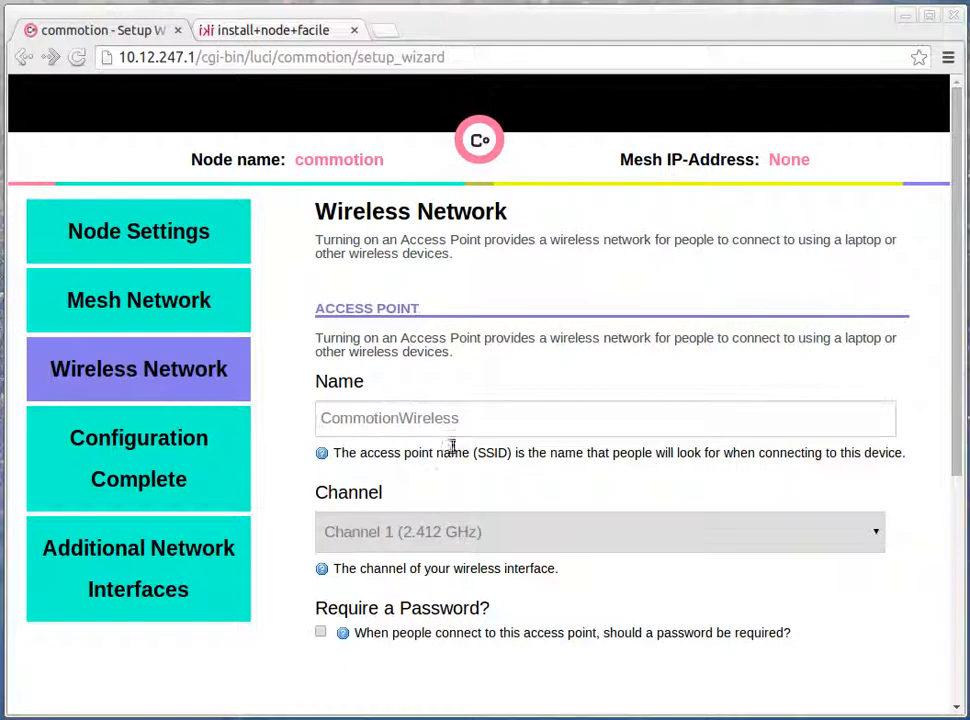
Replace the default access point name with feel.acces.reseaulibre.ca
left_click(500, 426)
double_click(502, 426)
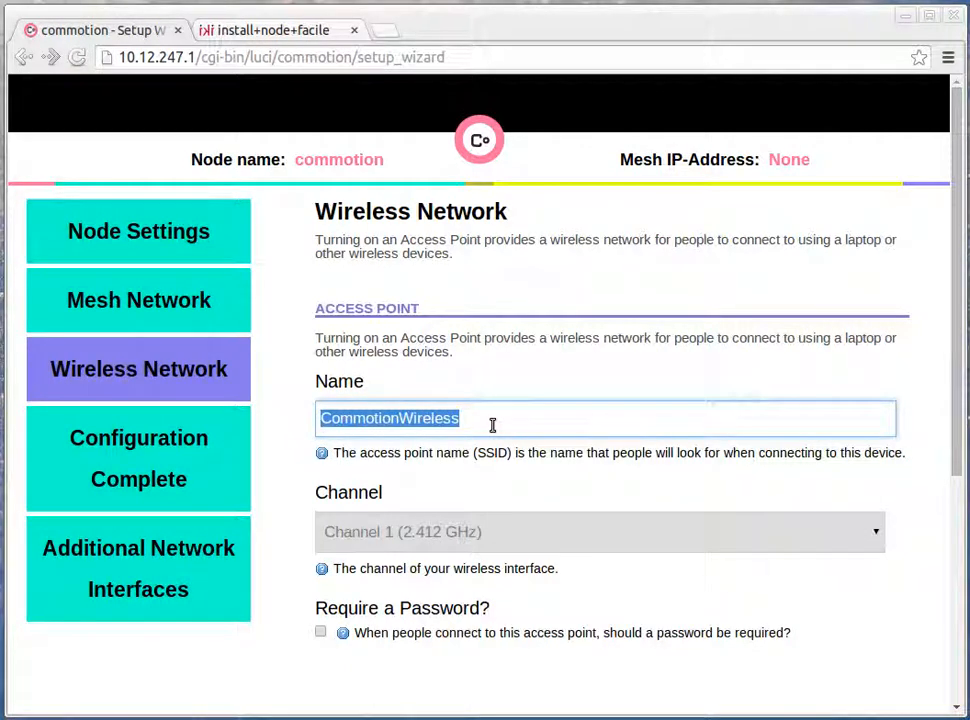
type("feel.acces.reseaulibre.ca")
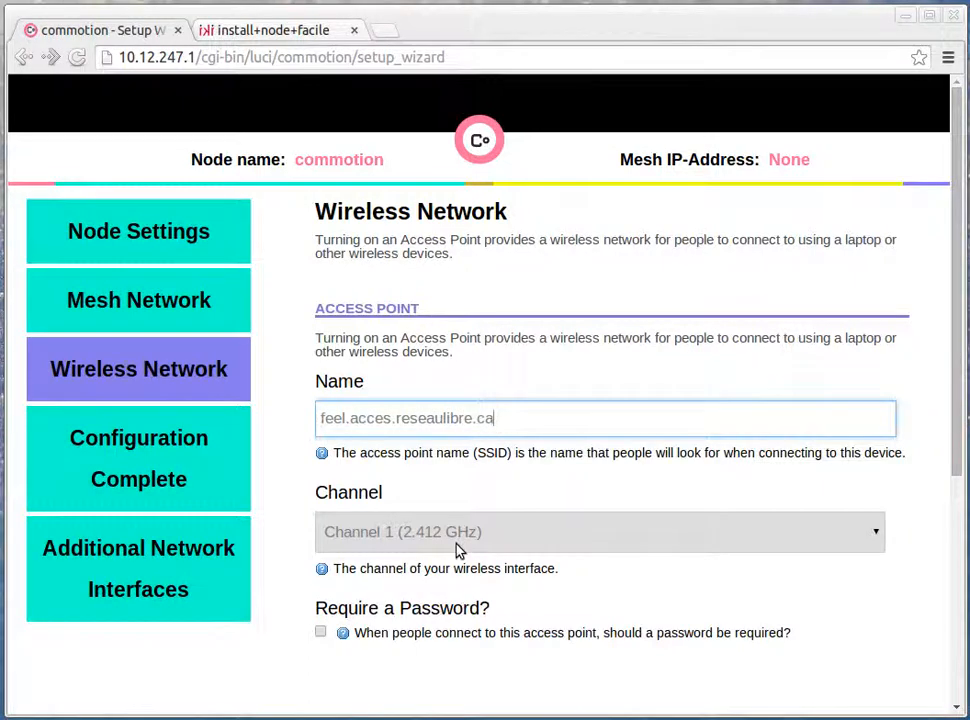
Keep the access point on Channel 1 (2.412 GHz) without a password and finish the basic configuration
scroll(358, 398, "down", 3)
left_click(358, 398)
left_click(255, 602)
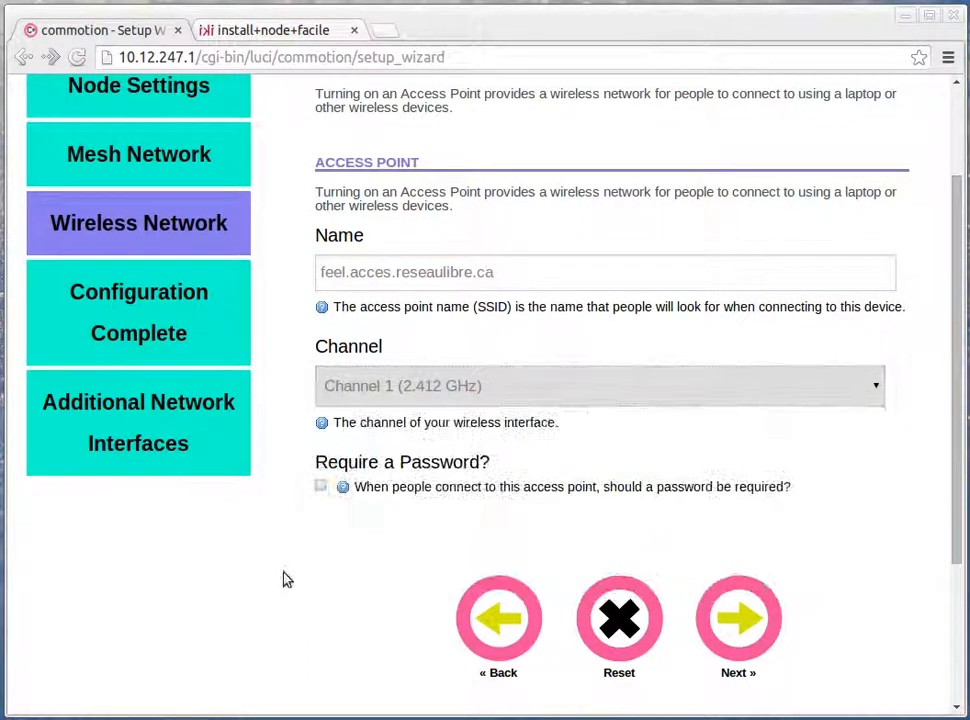
scroll(405, 513, "down", 3)
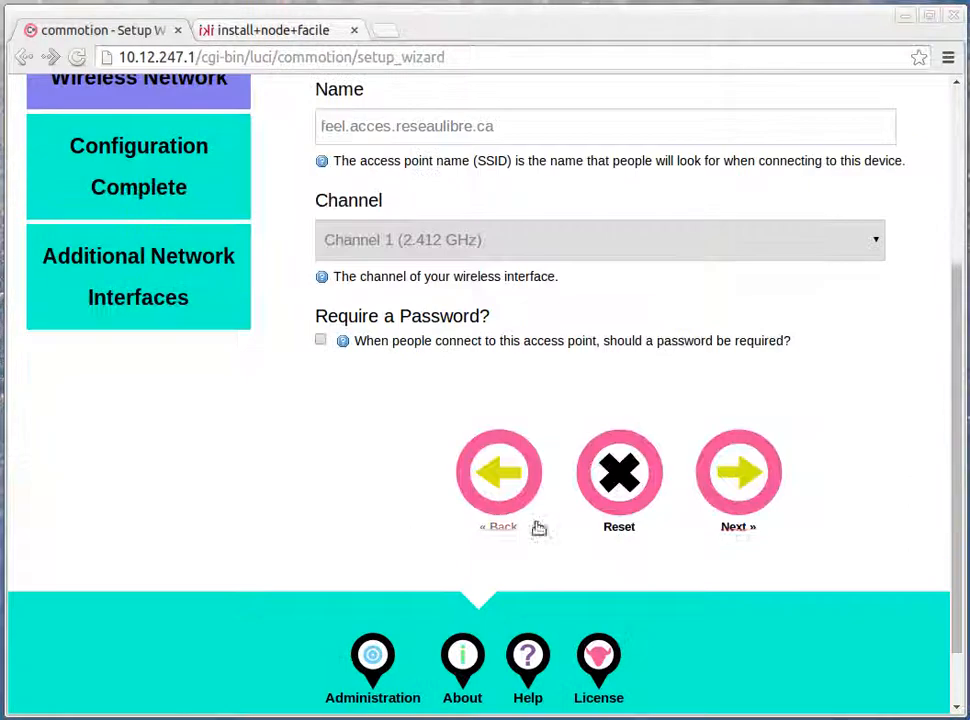
scroll(675, 410, "up", 4)
left_click(745, 660)
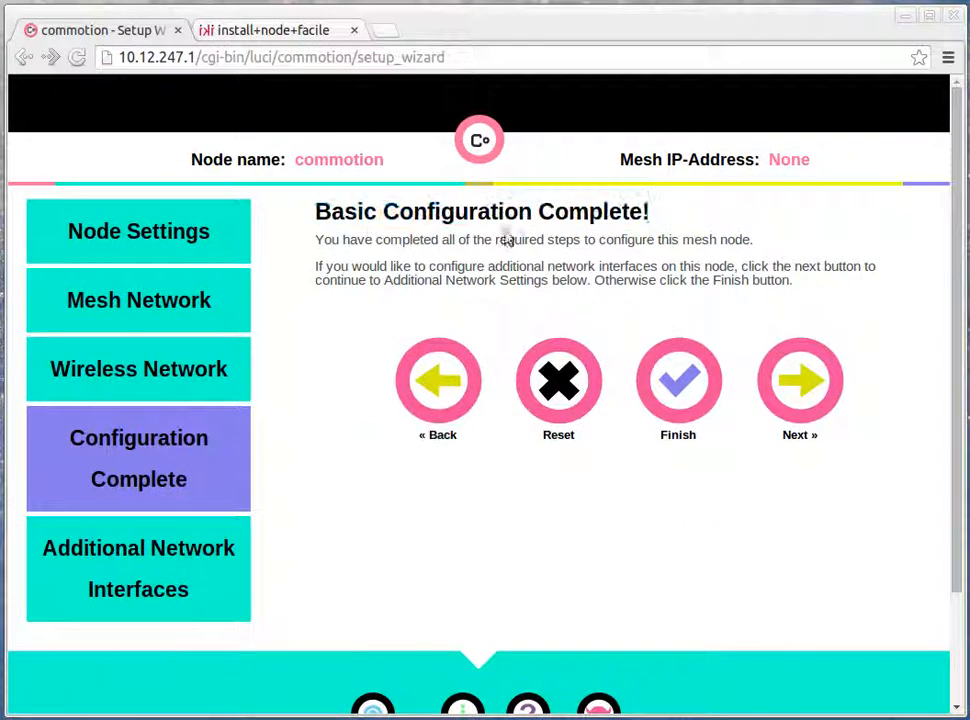
left_click(687, 392)
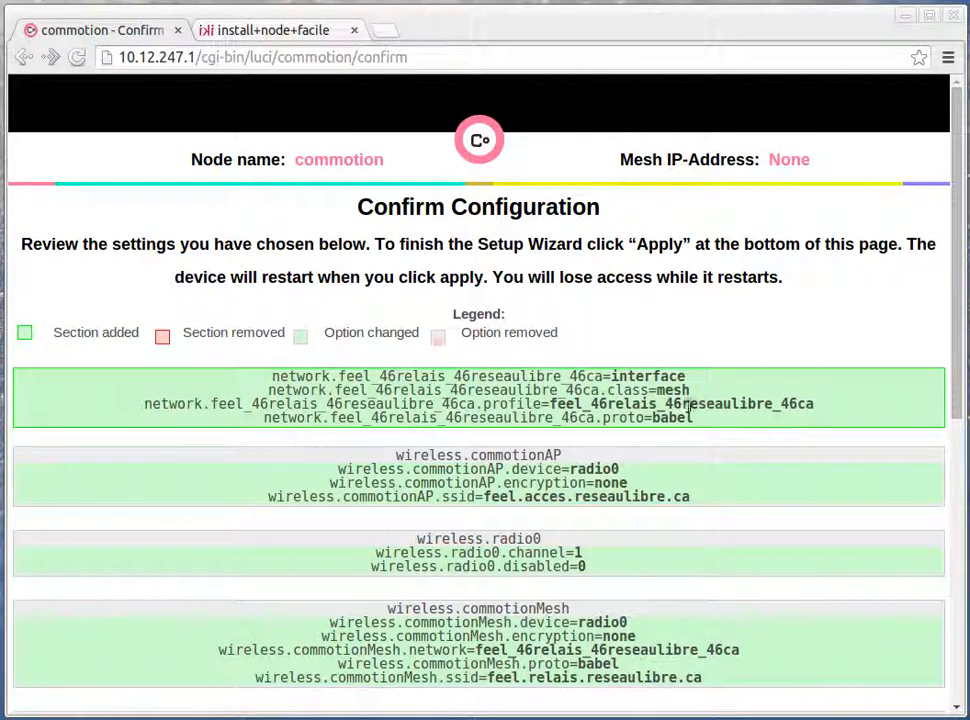
Review the access point and mesh SSIDs in the configuration summary, and save and apply the settings
left_click_drag(958, 320, 922, 472)
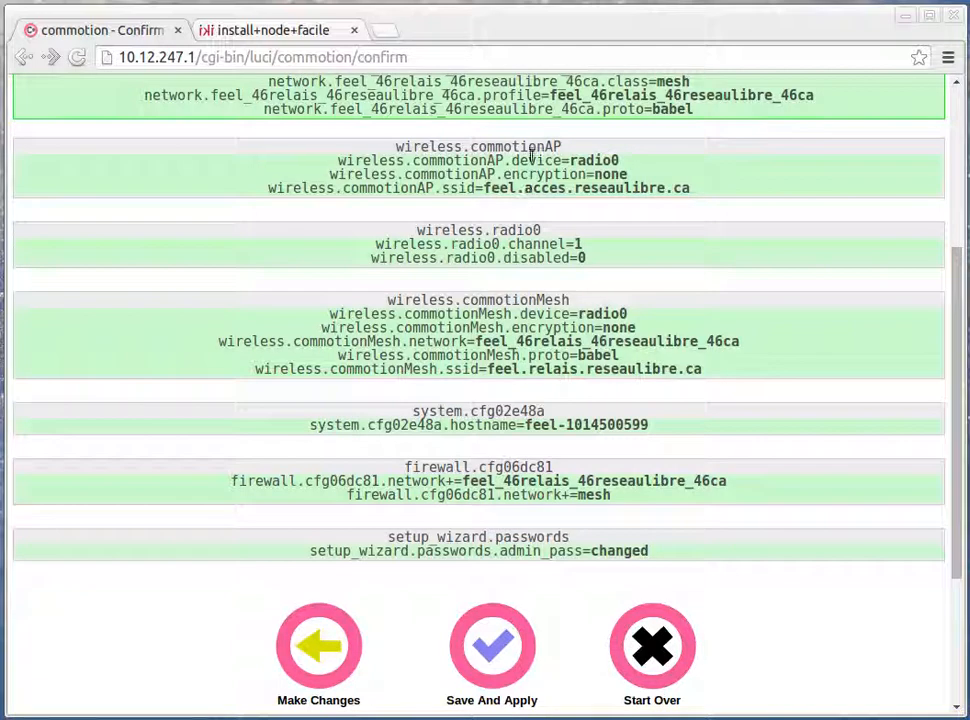
left_click_drag(568, 161, 594, 161)
left_click_drag(507, 189, 556, 189)
left_click_drag(519, 369, 578, 369)
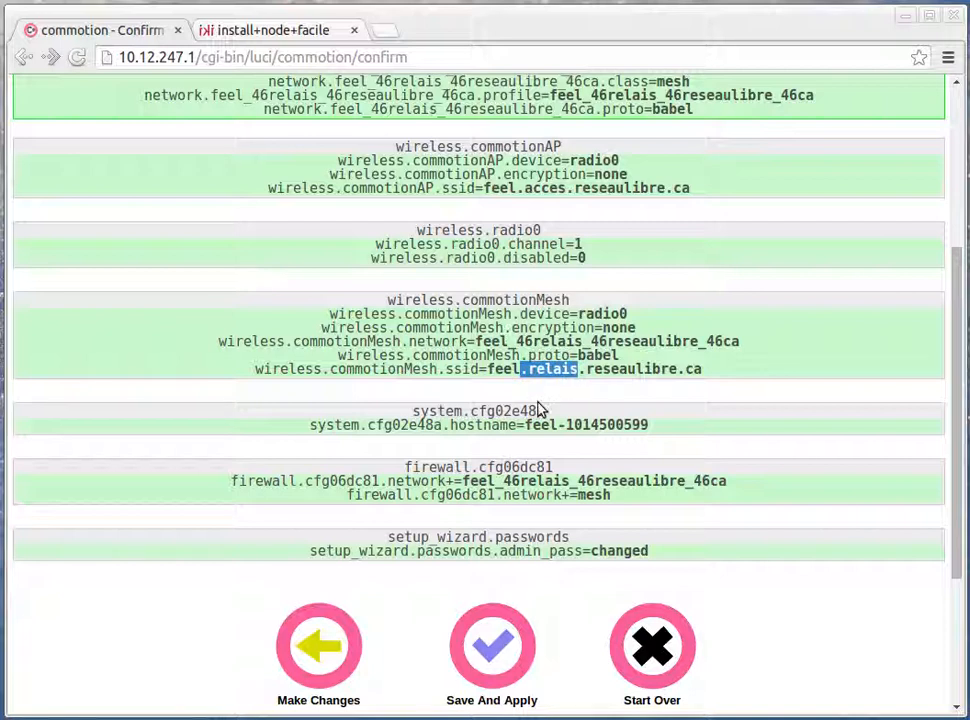
scroll(540, 365, "up", 1)
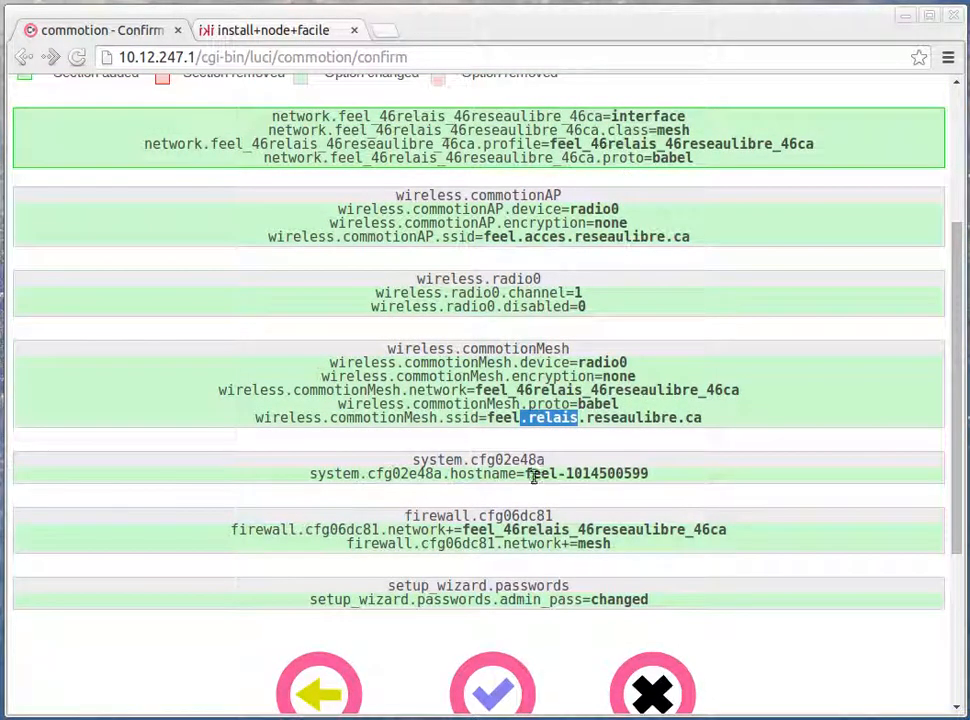
left_click(494, 690)
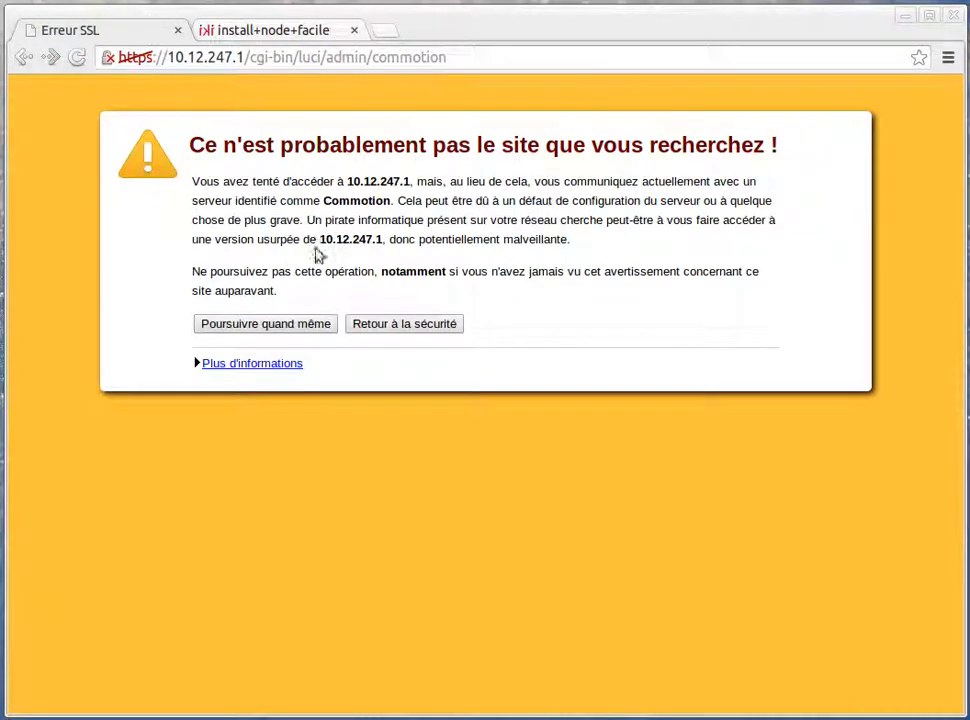
Proceed past the SSL warning and log in to the router as root with the administration password
left_click(248, 324)
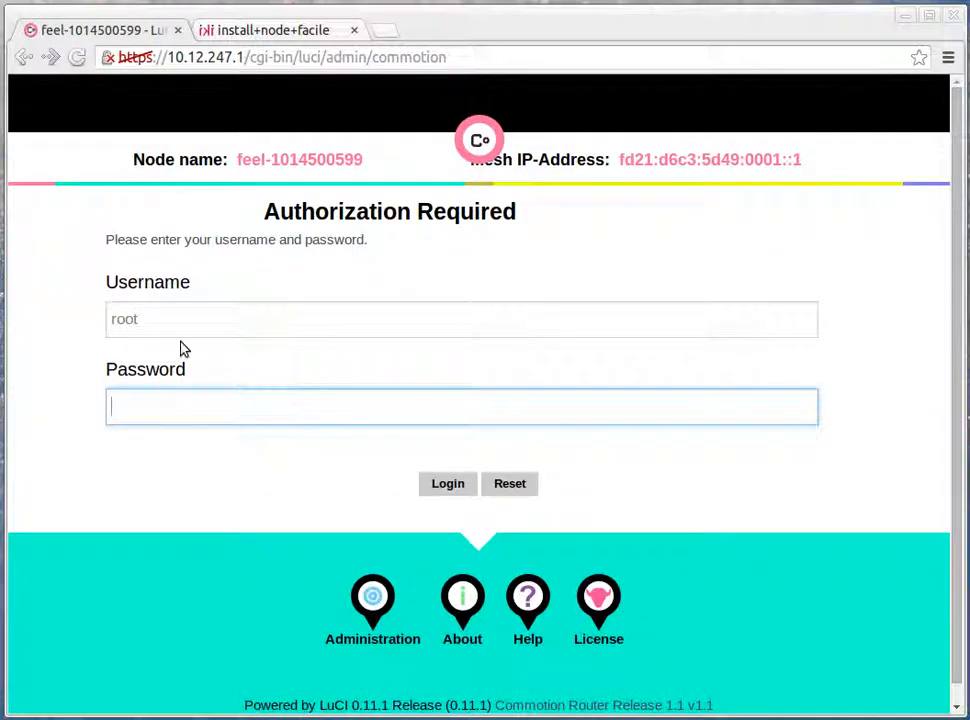
double_click(197, 318)
left_click(166, 401)
type("••")
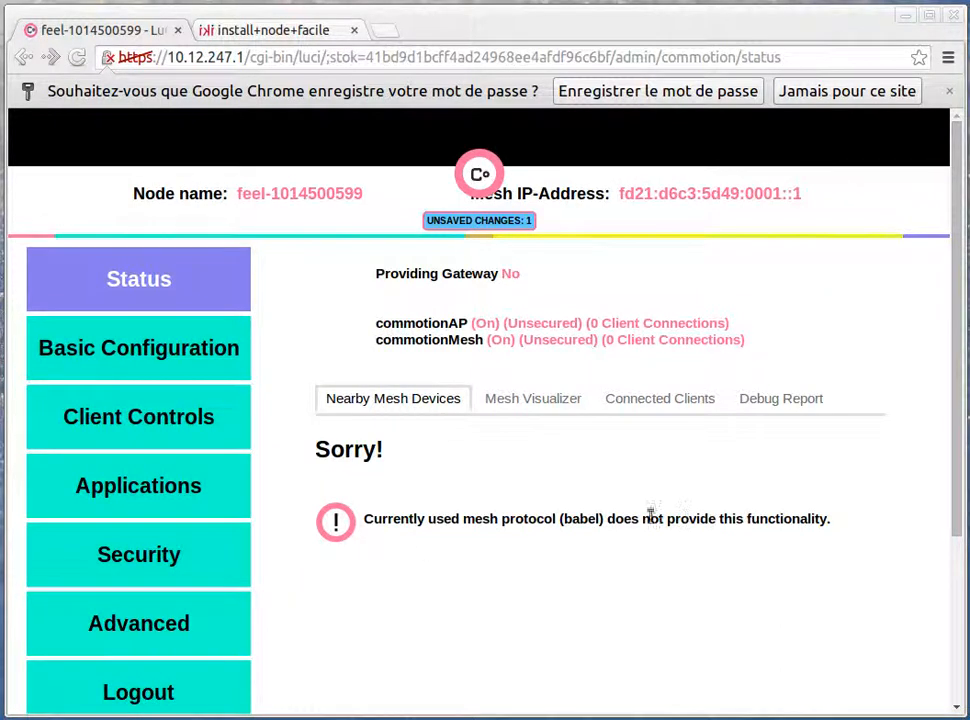
Examine the node's status pages, including Mesh Visualizer, Connected Clients and Debug Report, and the Applications list
scroll(411, 383, "down", 2)
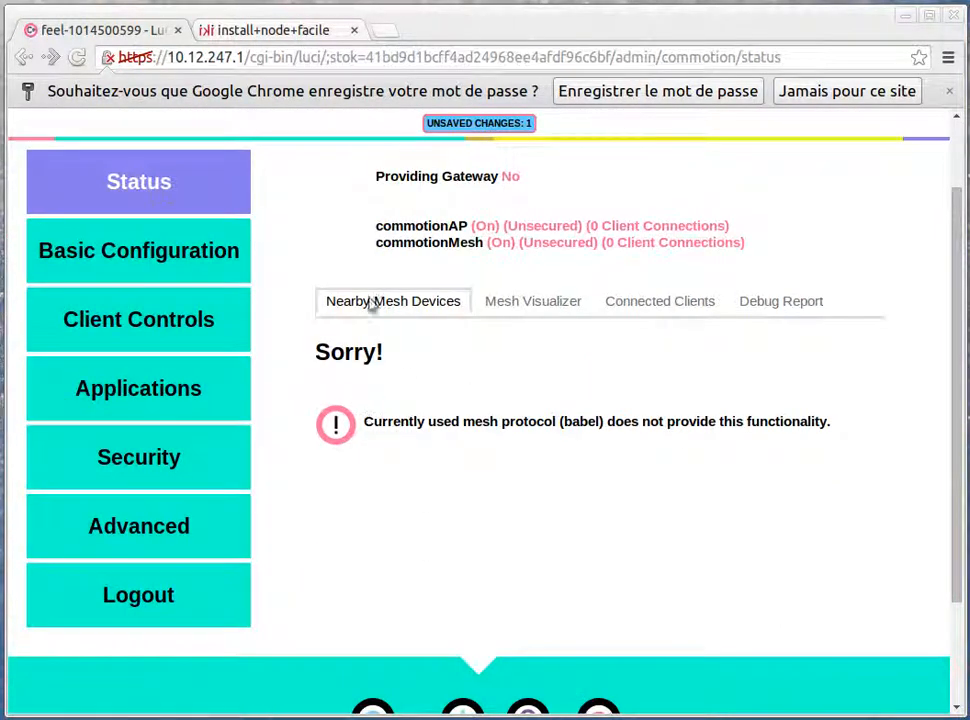
left_click(511, 306)
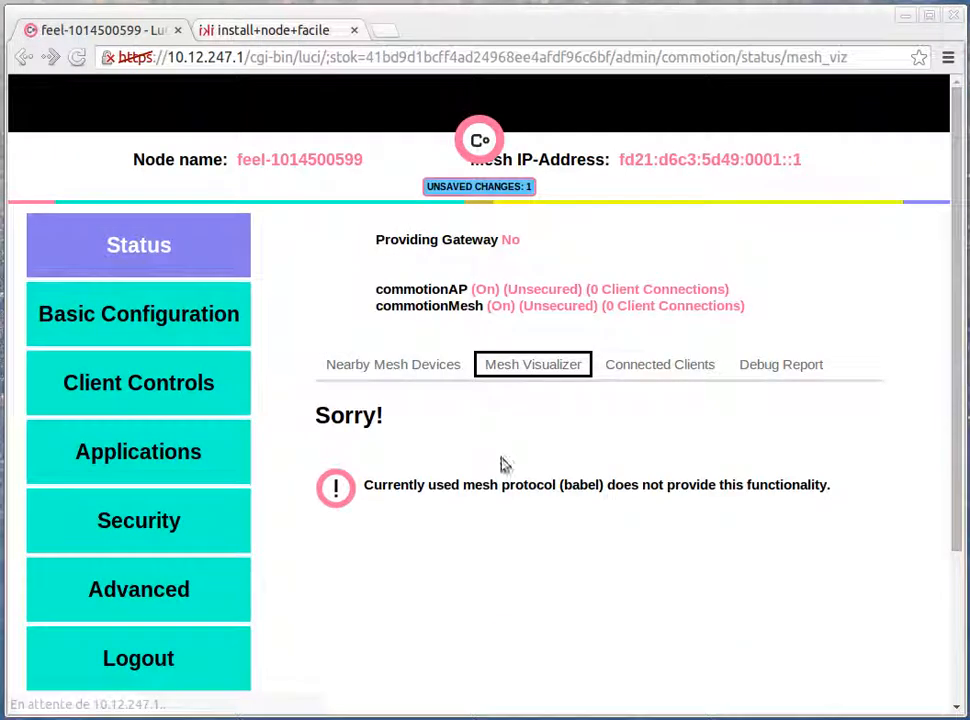
left_click(682, 368)
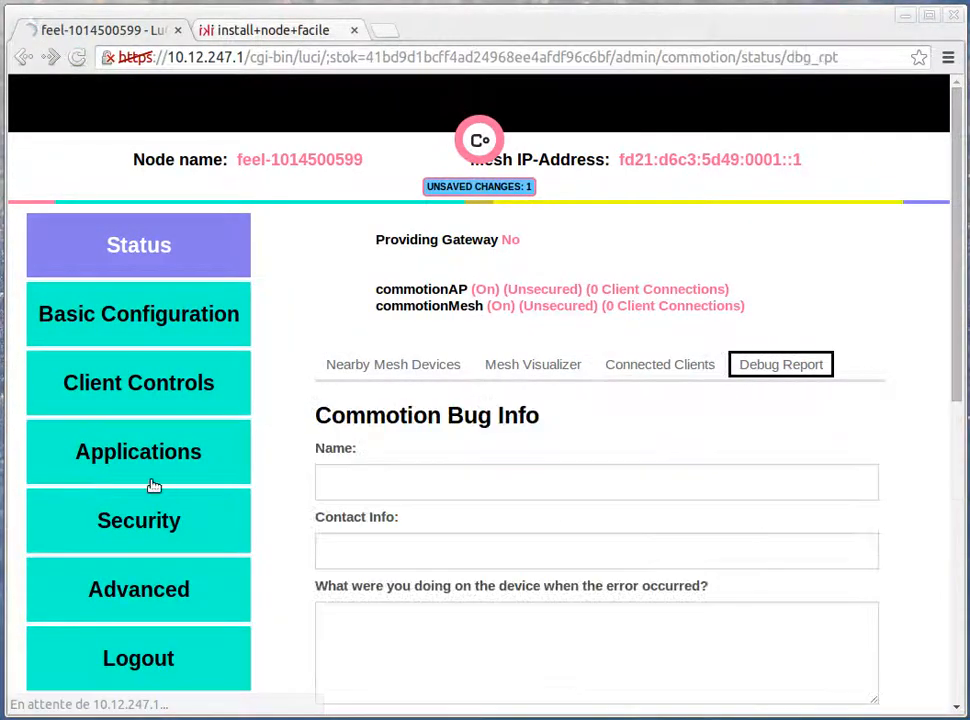
scroll(305, 592, "down", 2)
scroll(303, 589, "up", 2)
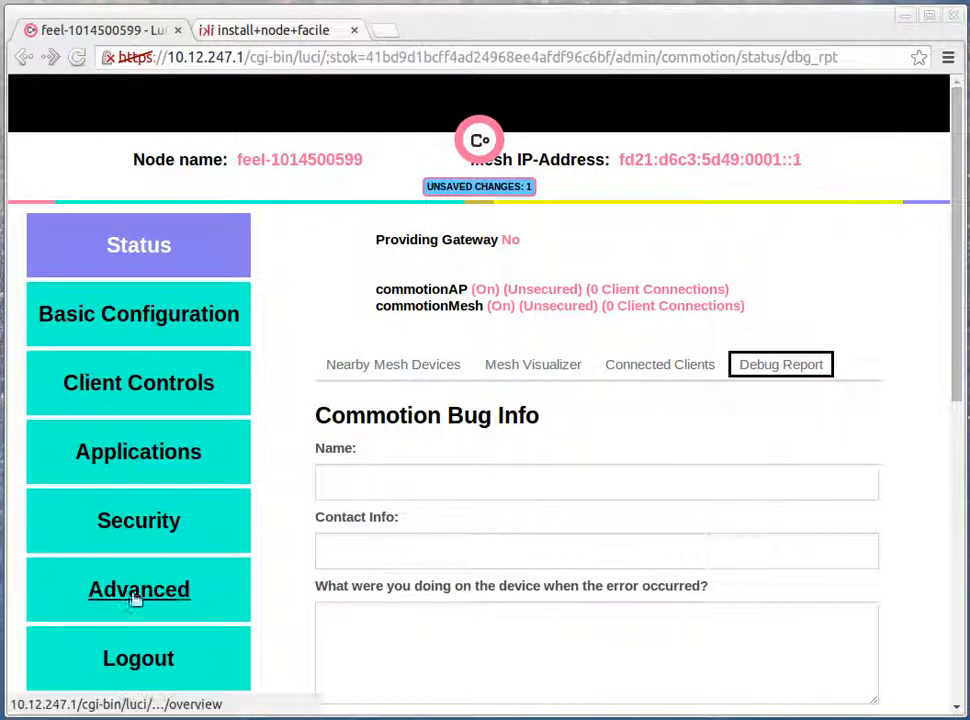
left_click(136, 456)
scroll(312, 396, "down", 2)
scroll(330, 660, "down", 4)
scroll(333, 658, "up", 5)
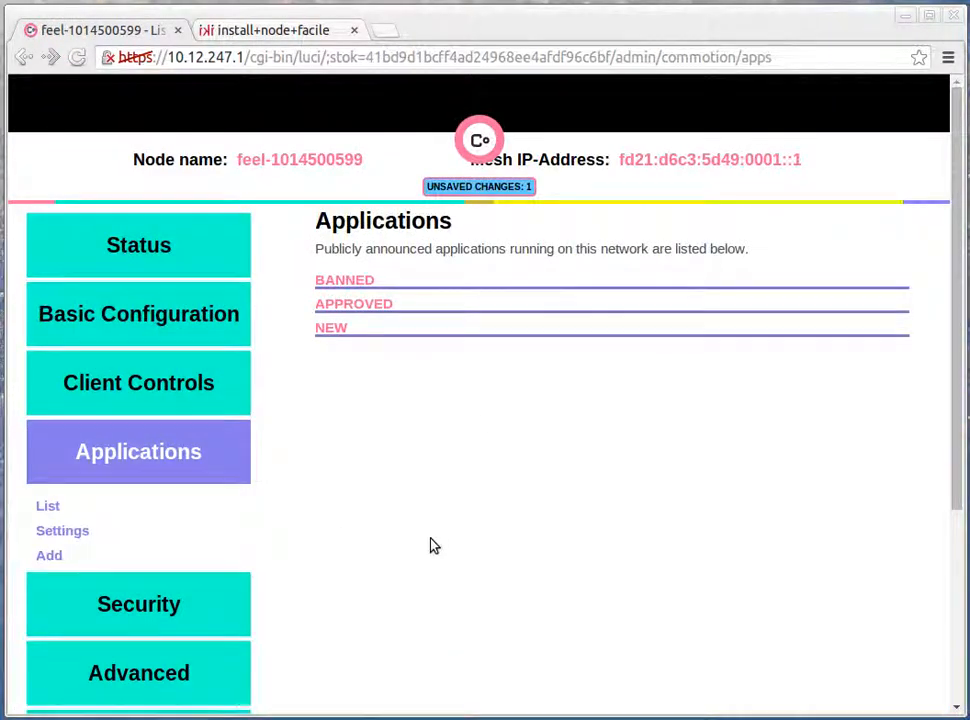
Switch to the terminal and try to open a telnet session to 10.12.247.1
key("alt+Tab")
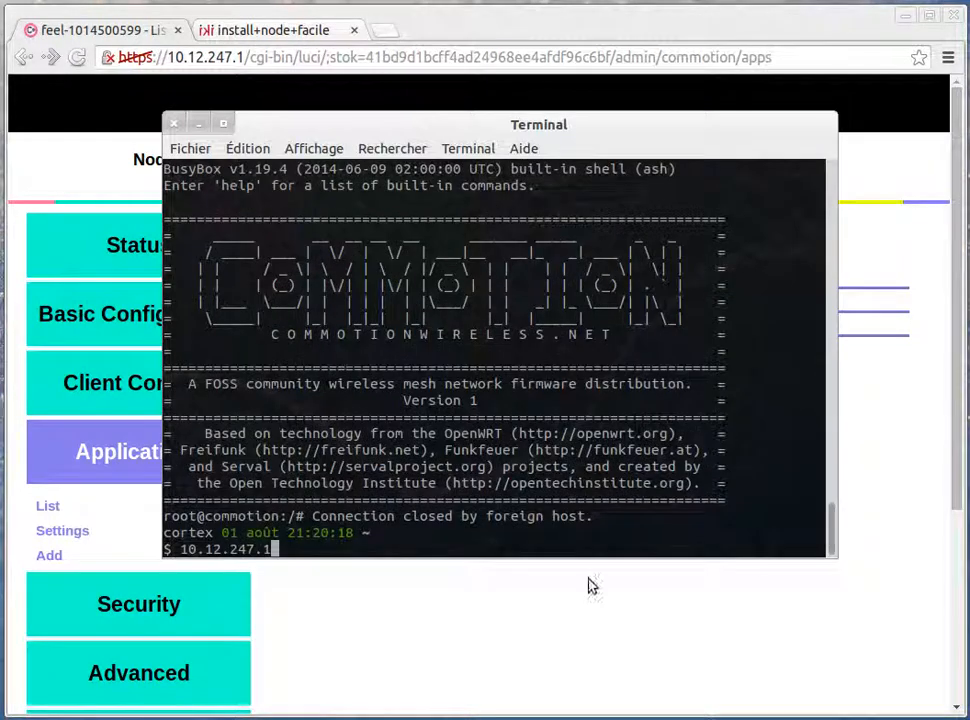
type("telnet")
key("Return")
key("Up")
key("Home")
key("Delete")
key("Delete")
key("Delete")
key("Delete")
key("Delete")
key("Delete")
key("Delete")
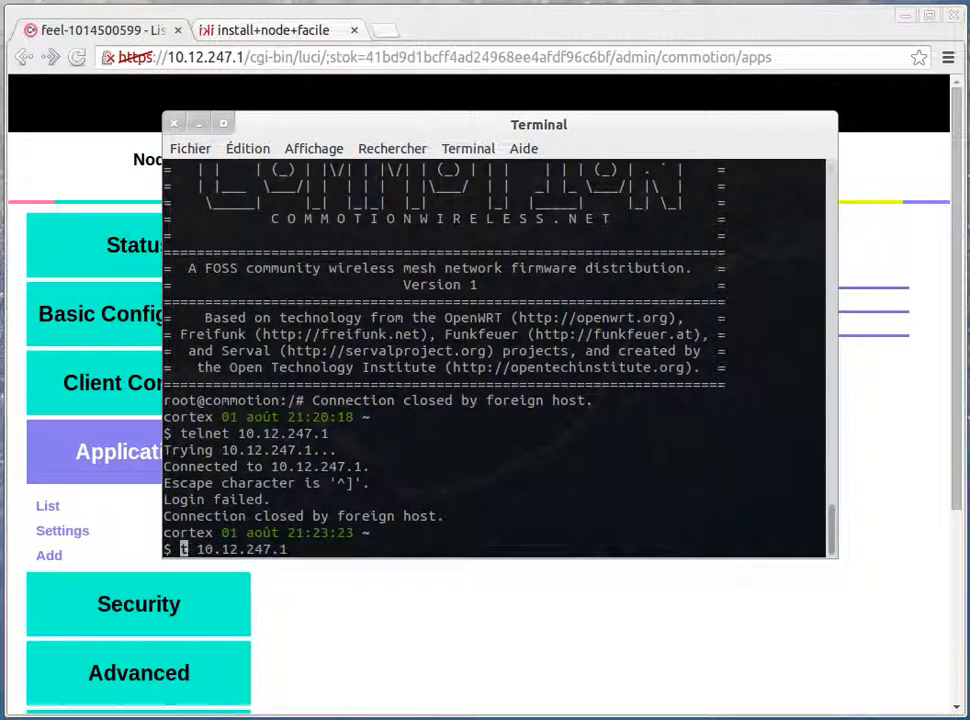
type("ssh")
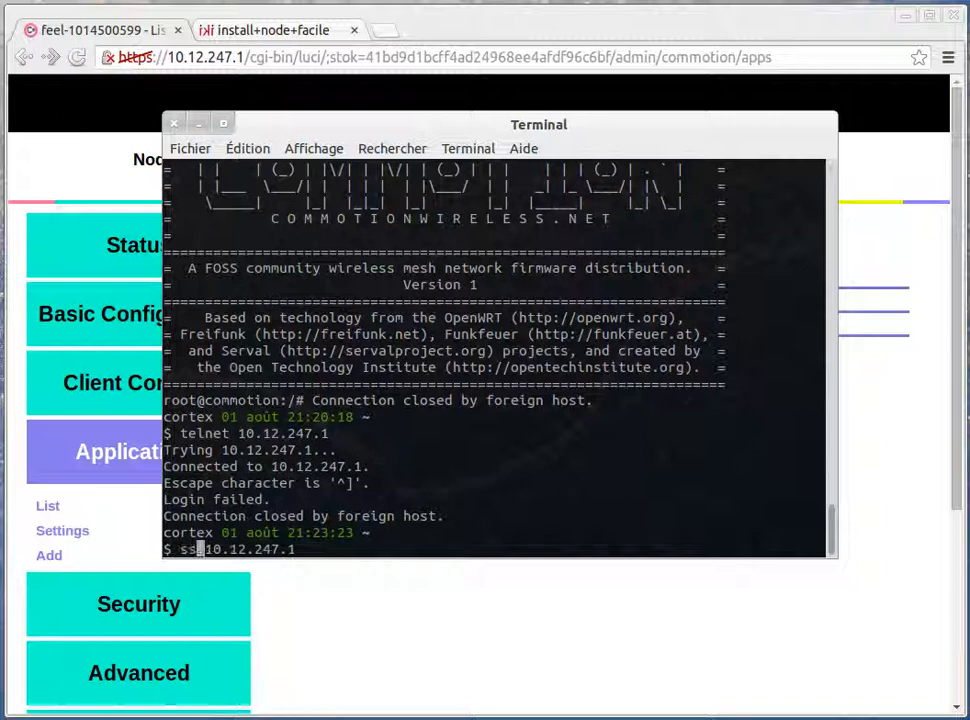
type(" root@")
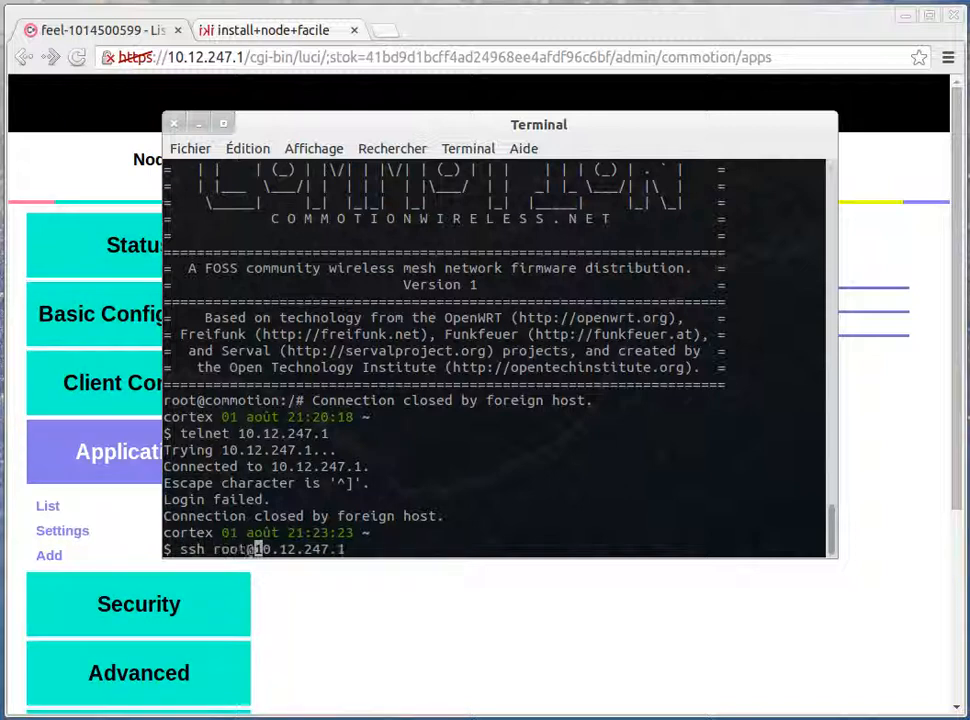
key("Return")
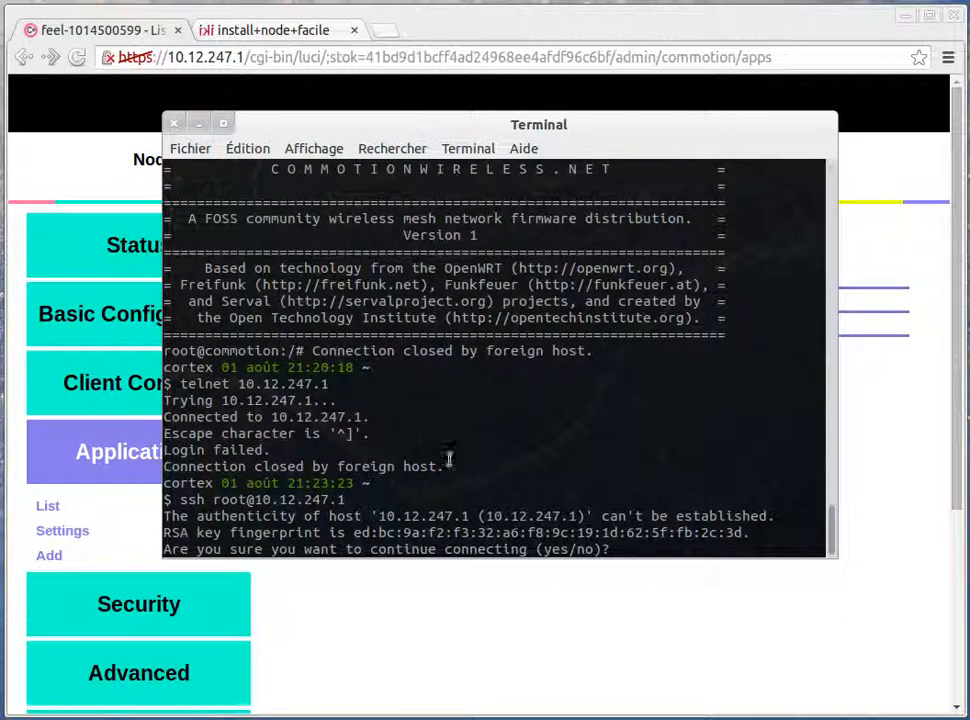
Accept the router's host key with yes and enter the root password to open the SSH session
type("yes")
key("Return")
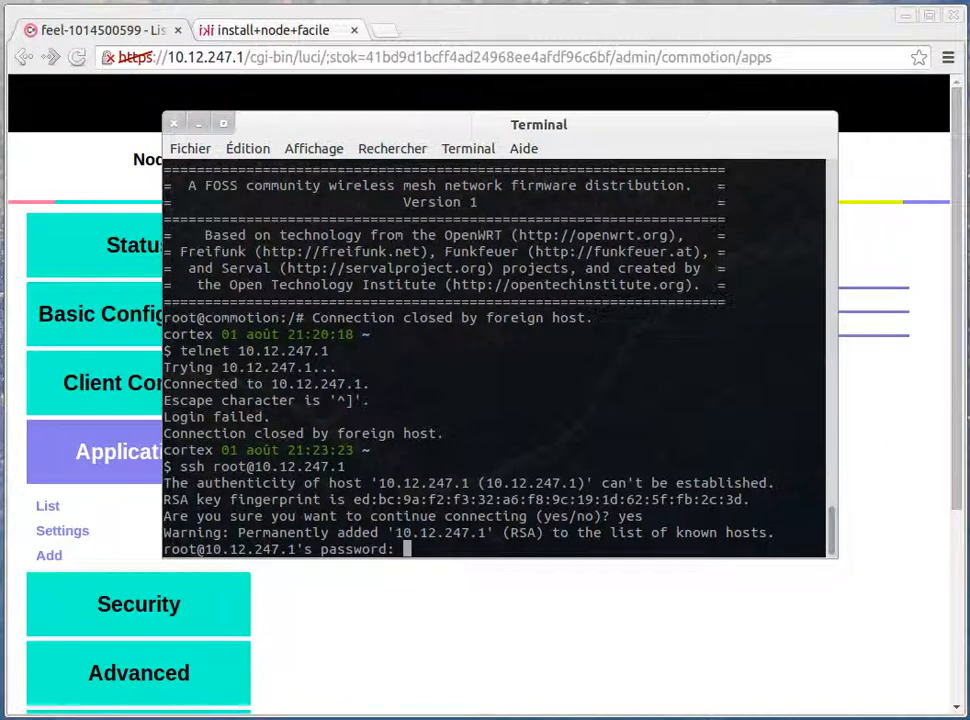
key("Return")
Run ifconfig on the router and examine its network interfaces
key("Return")
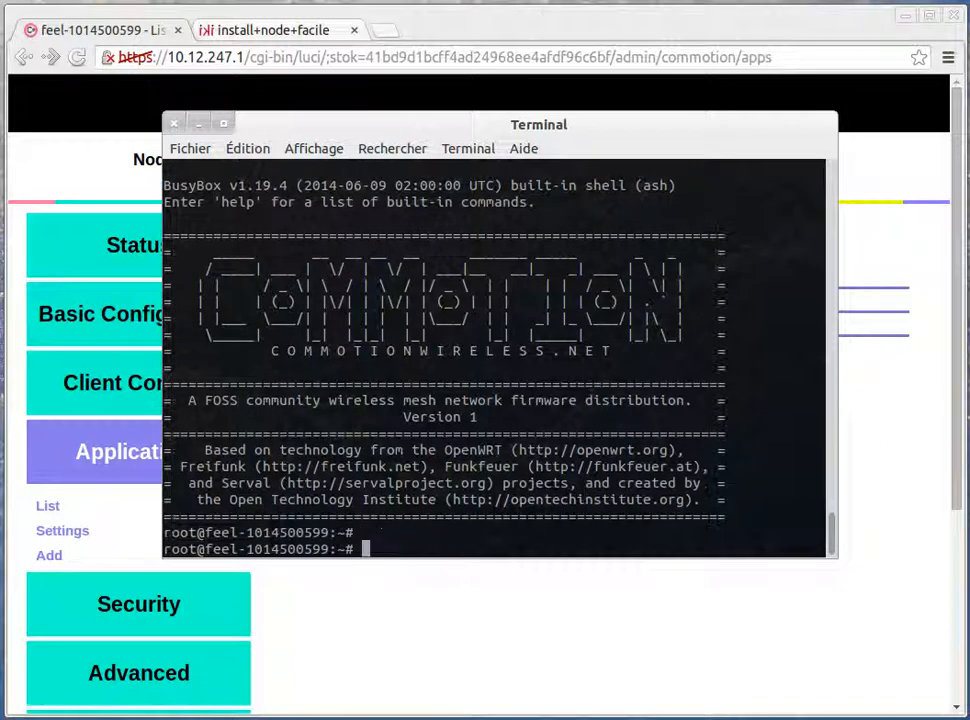
type("ifconfig")
key("Return")
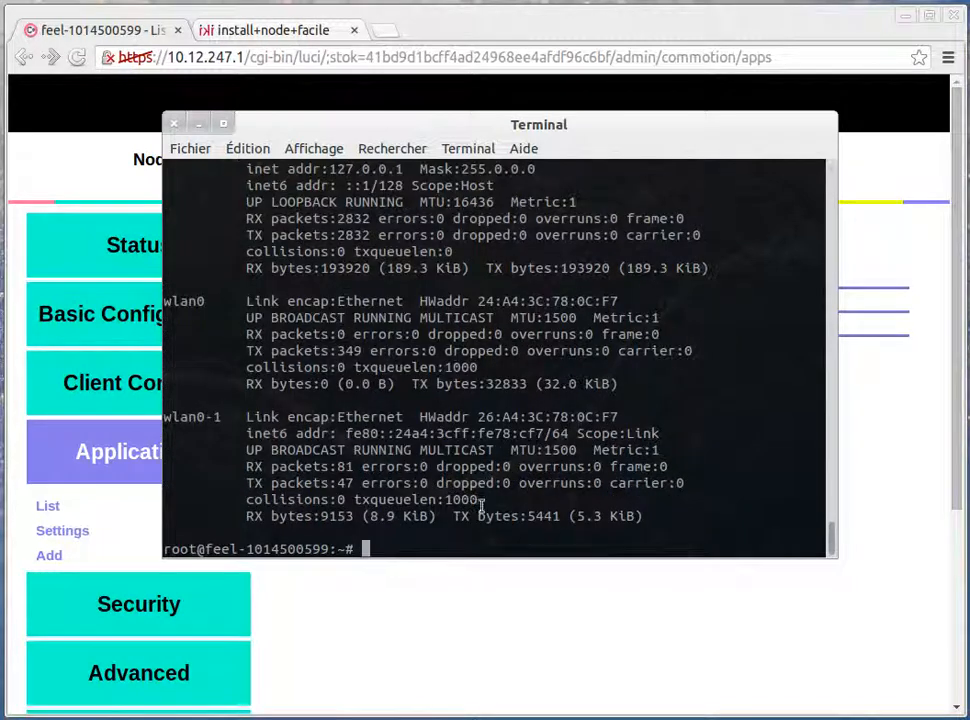
scroll(340, 298, "up", 4)
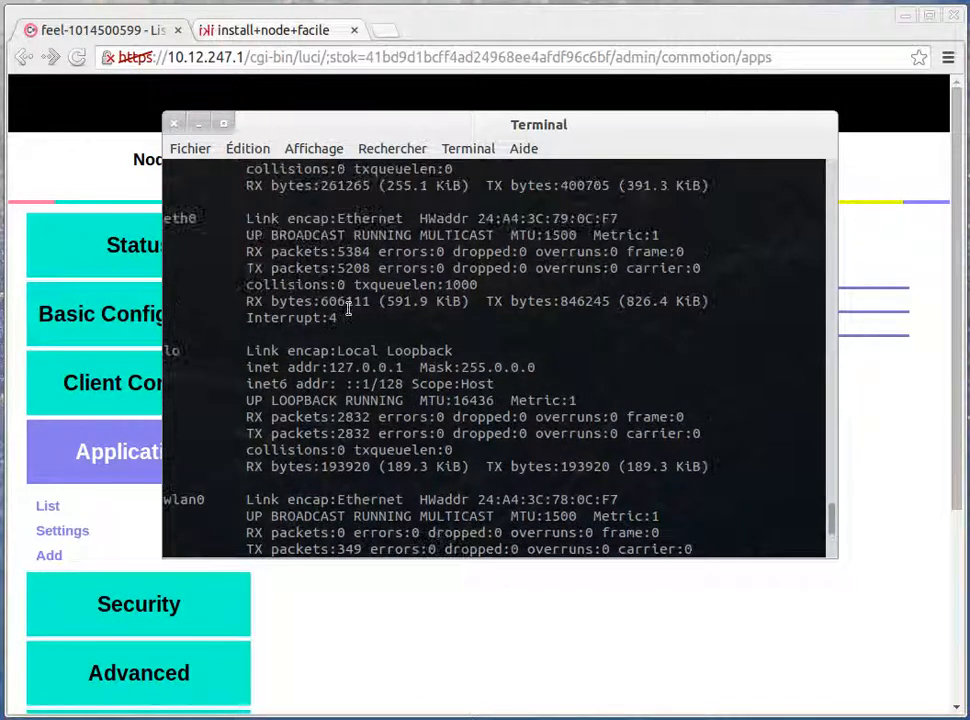
scroll(340, 298, "up", 2)
scroll(356, 385, "up", 2)
scroll(370, 420, "down", 8)
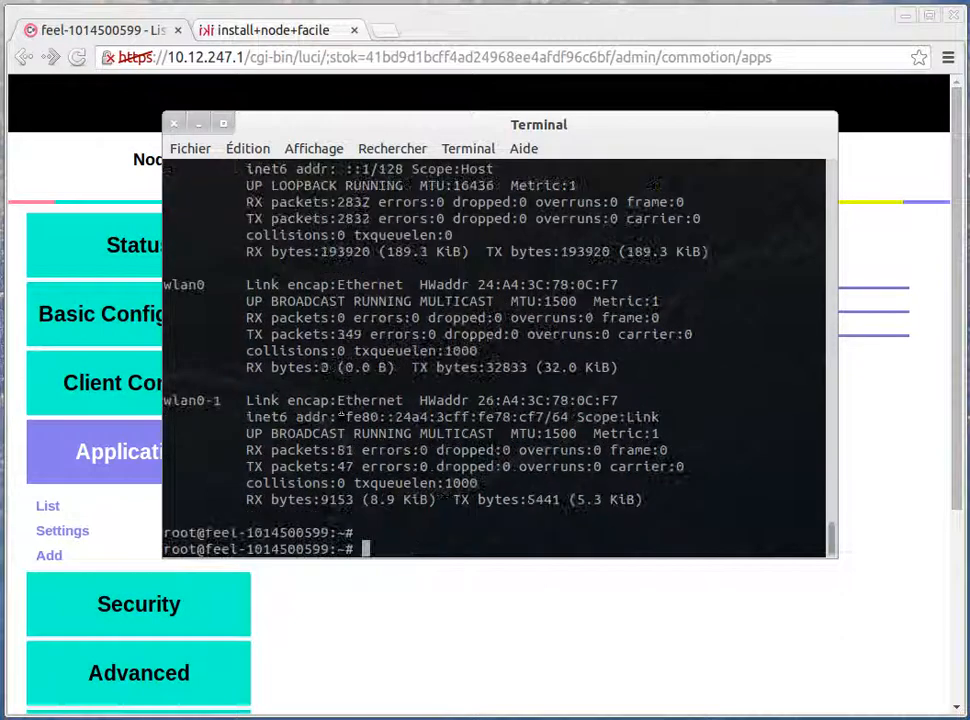